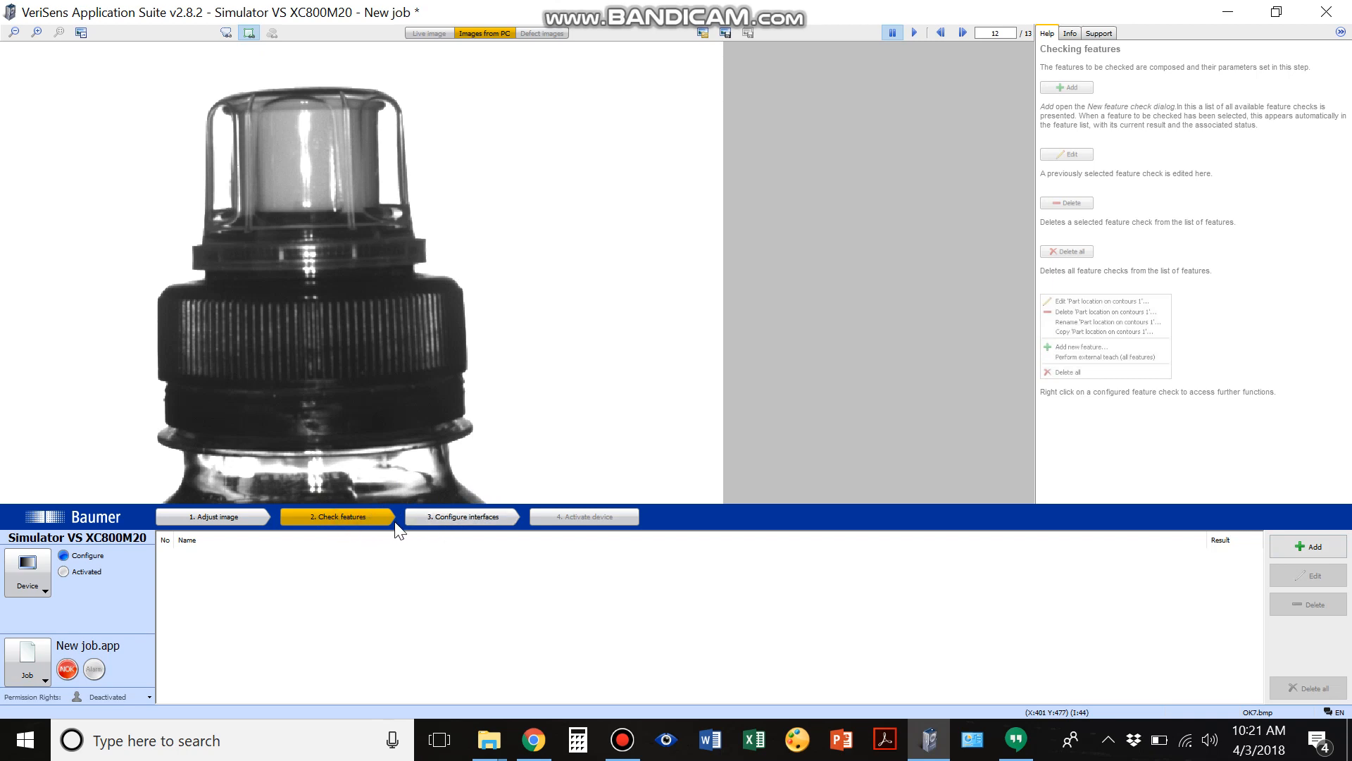
Add a Part location on edges check with a horizontal search line across the ribbed cap and a vertical one entering the lid from above
click(1290, 547)
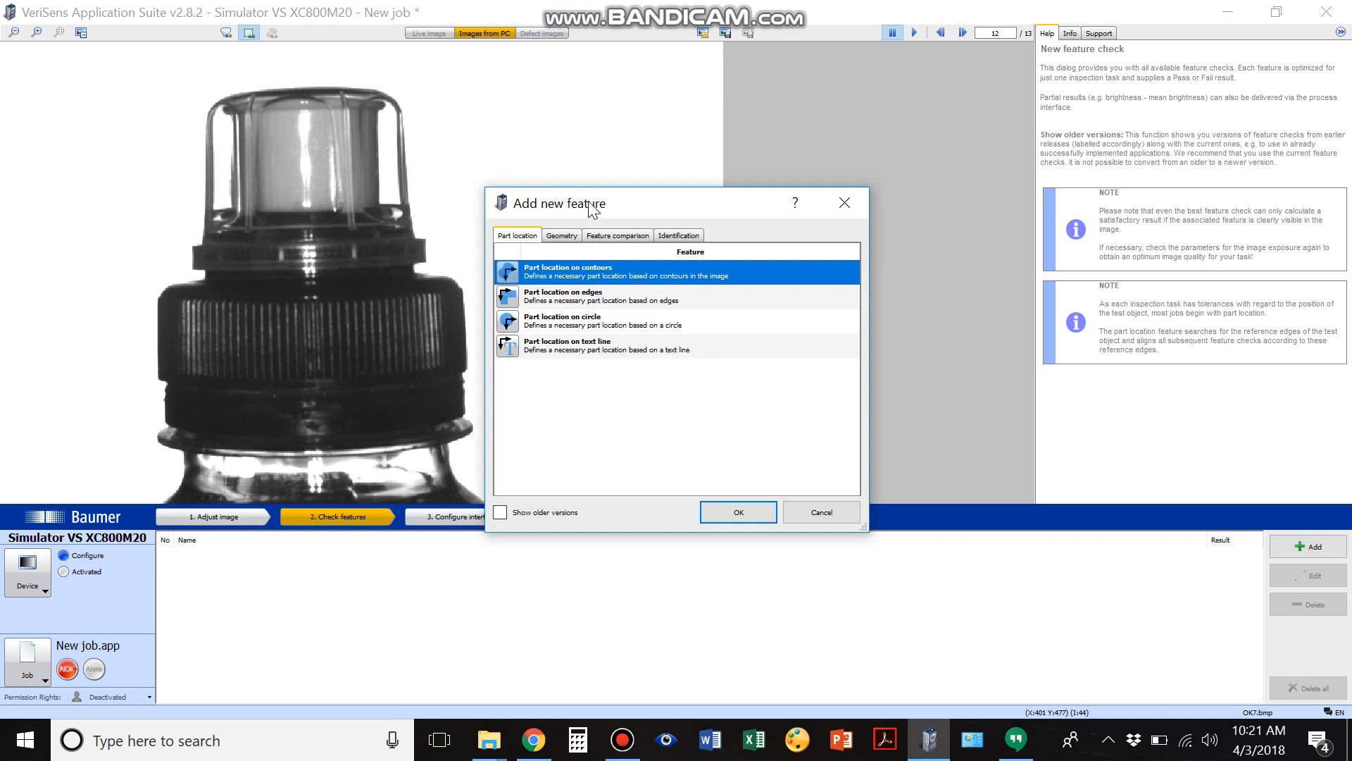
drag(594, 209, 450, 175)
click(415, 256)
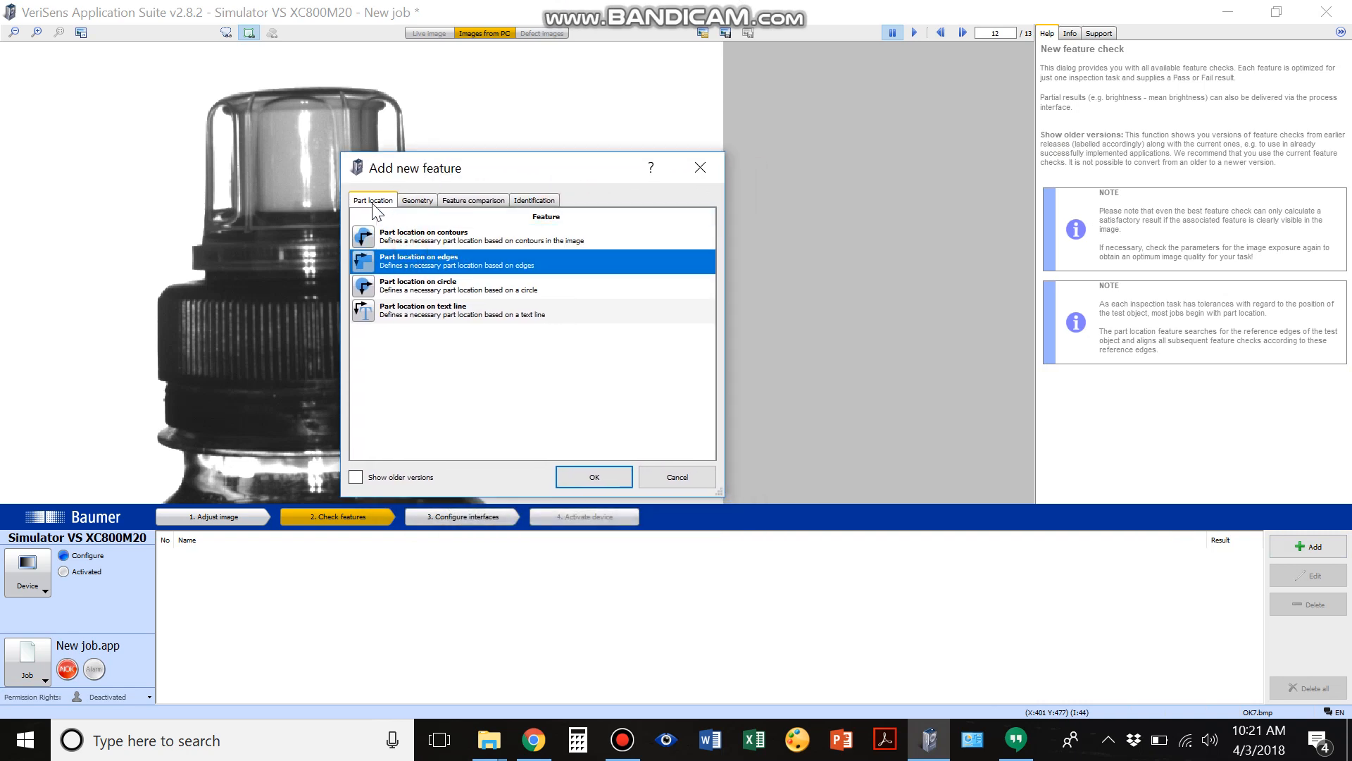
double_click(393, 264)
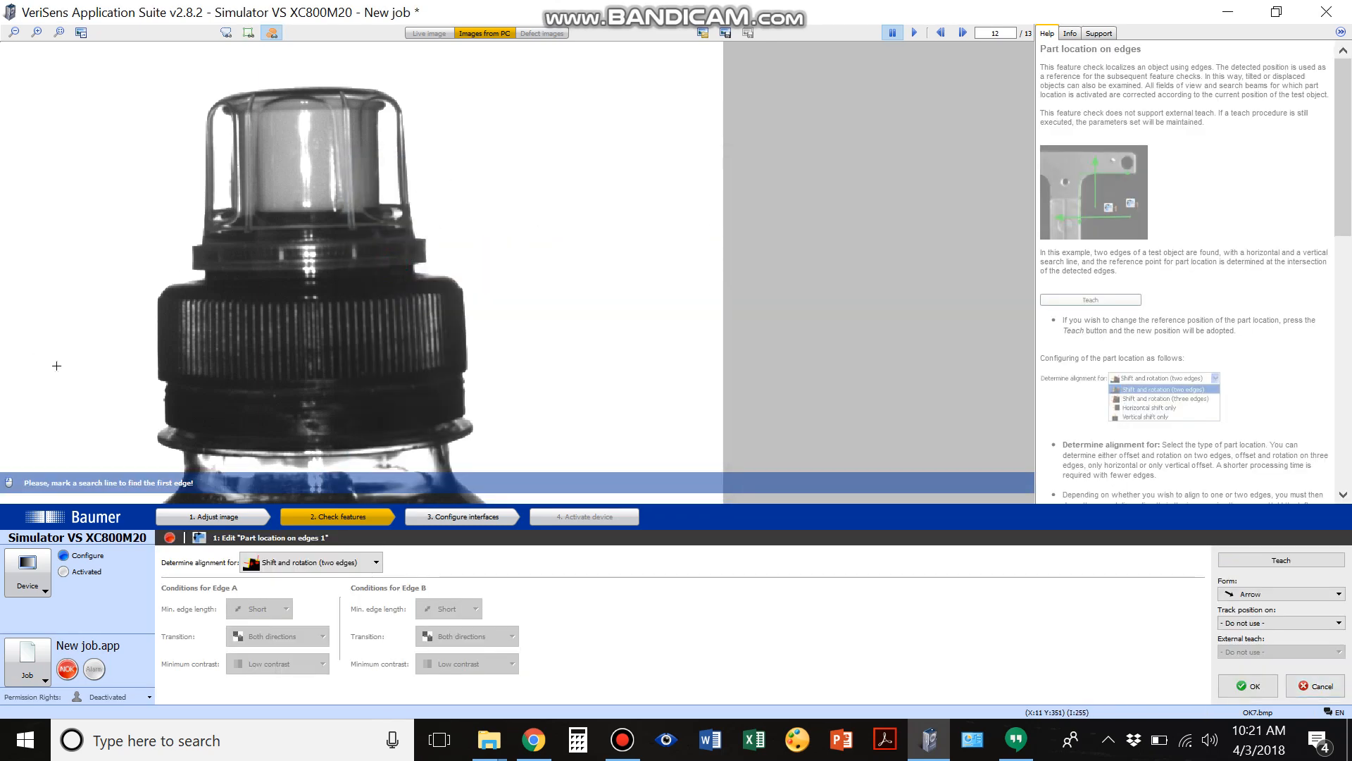
drag(54, 337, 442, 332)
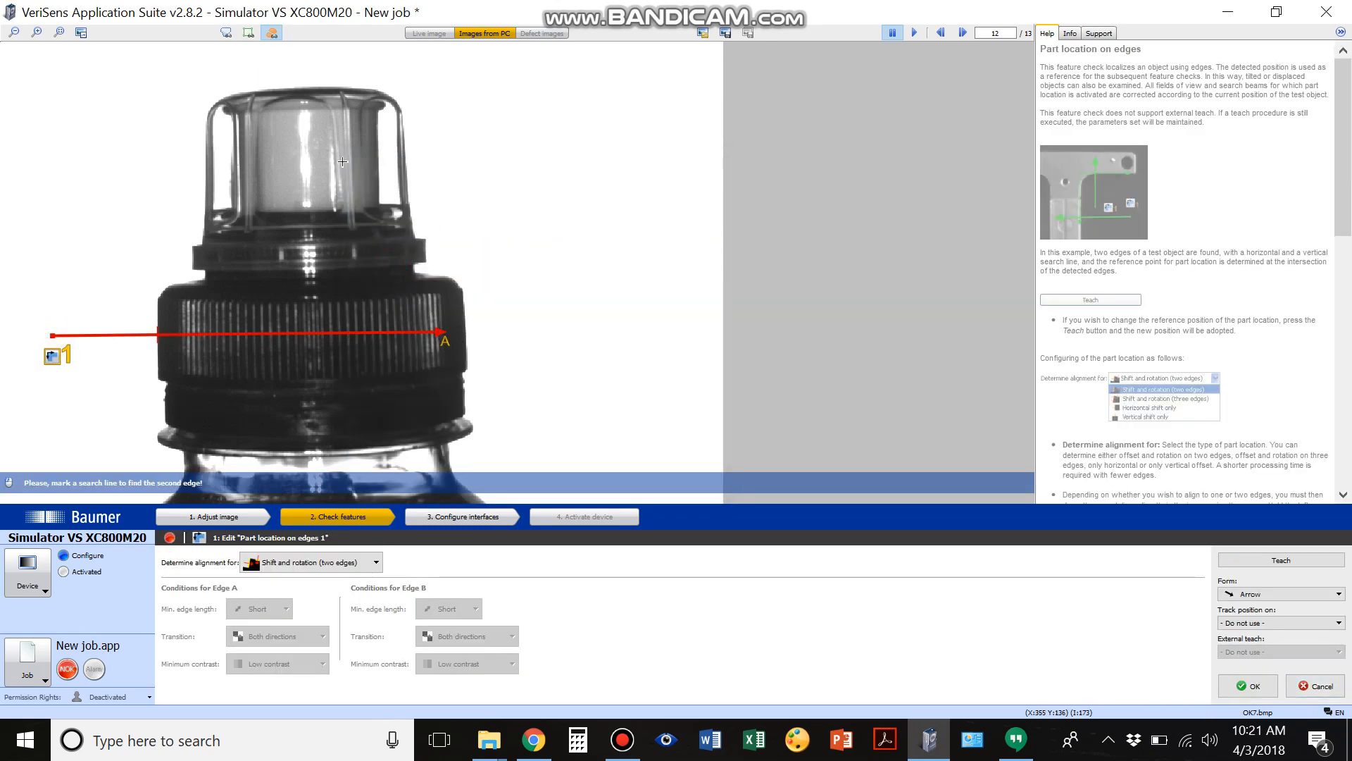
drag(312, 49, 311, 242)
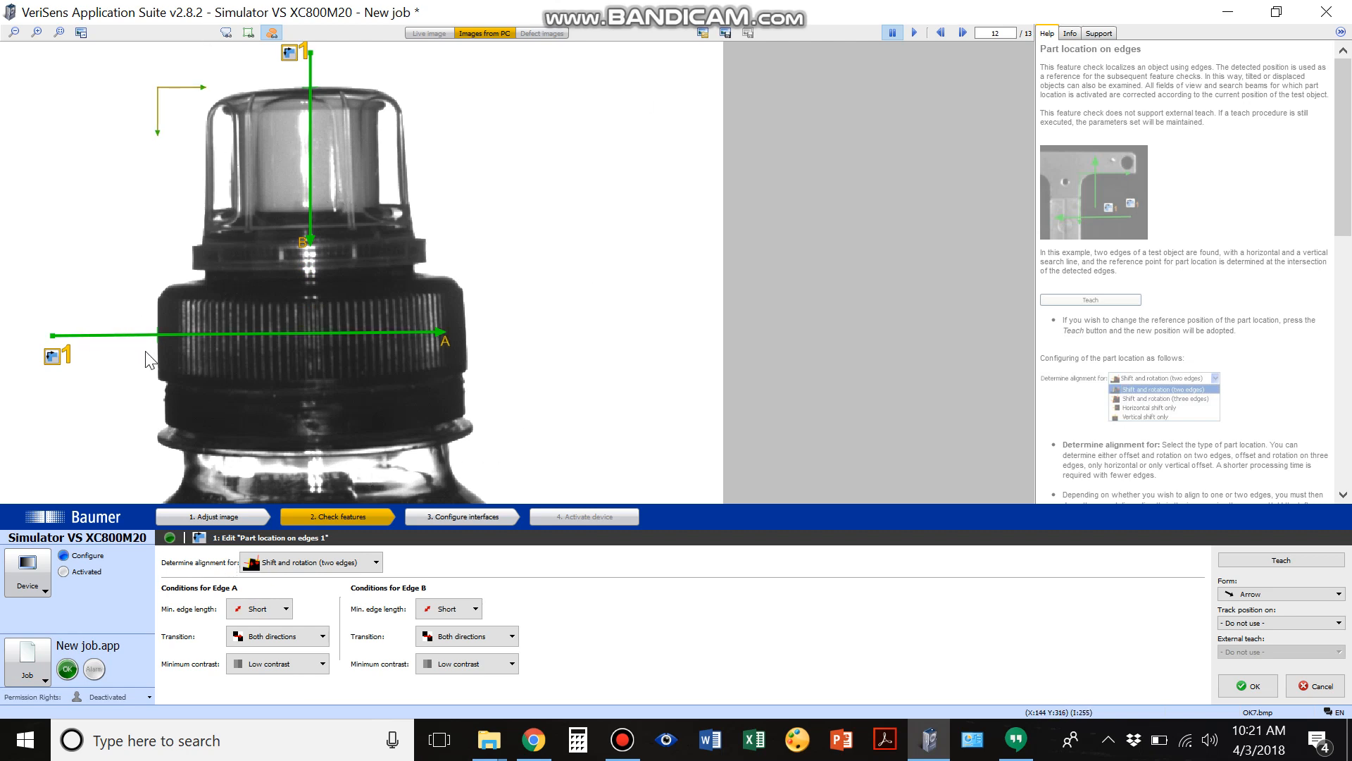
Examine both detected edges up close, and compare the part location across images 13 down to 9
click(36, 33)
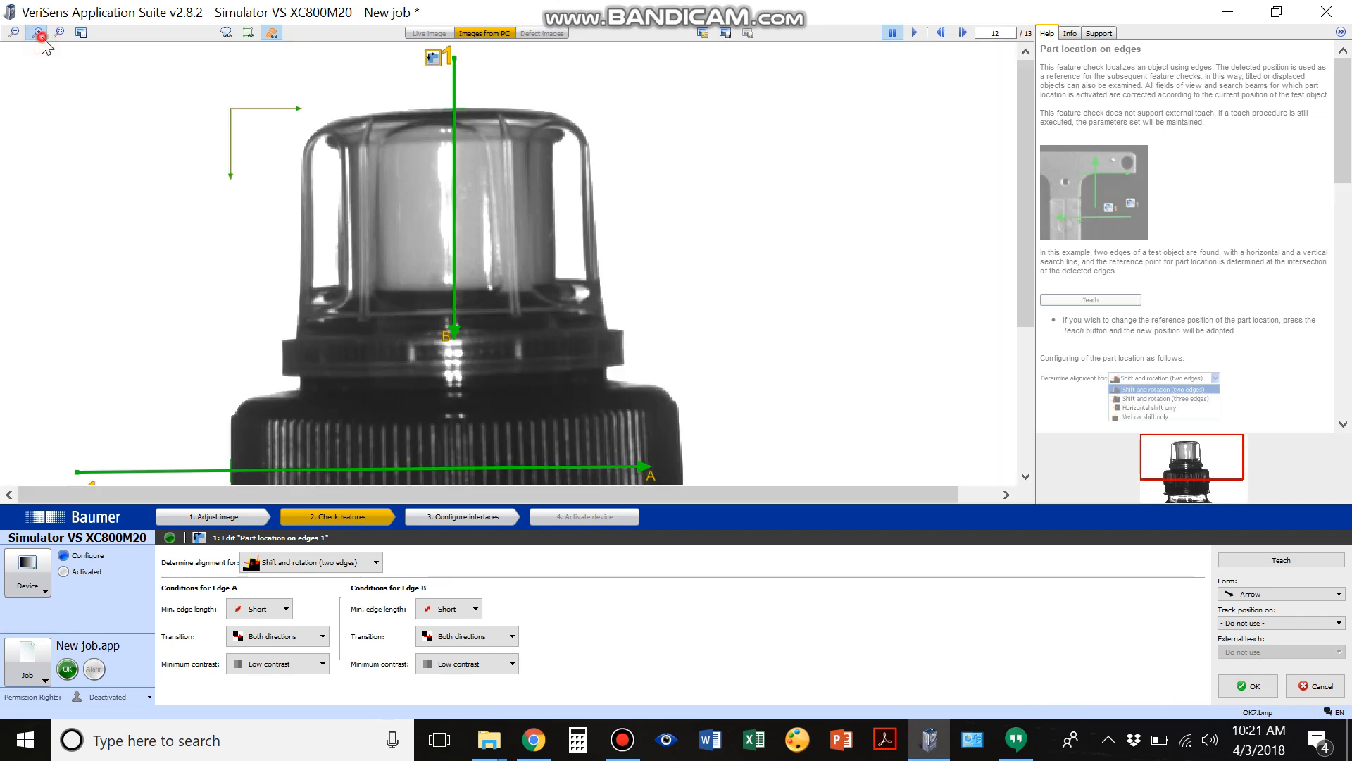
scroll(282, 271, down, 4)
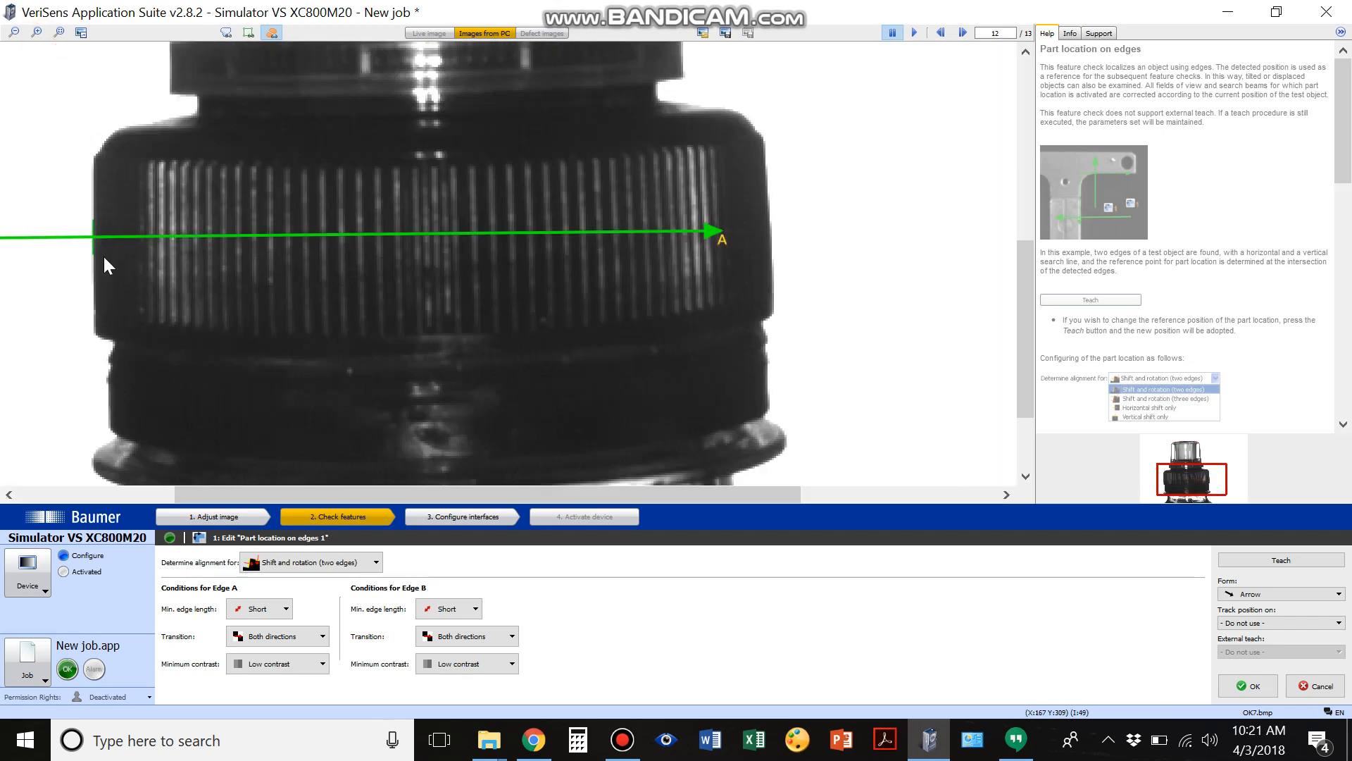
scroll(390, 276, up, 1)
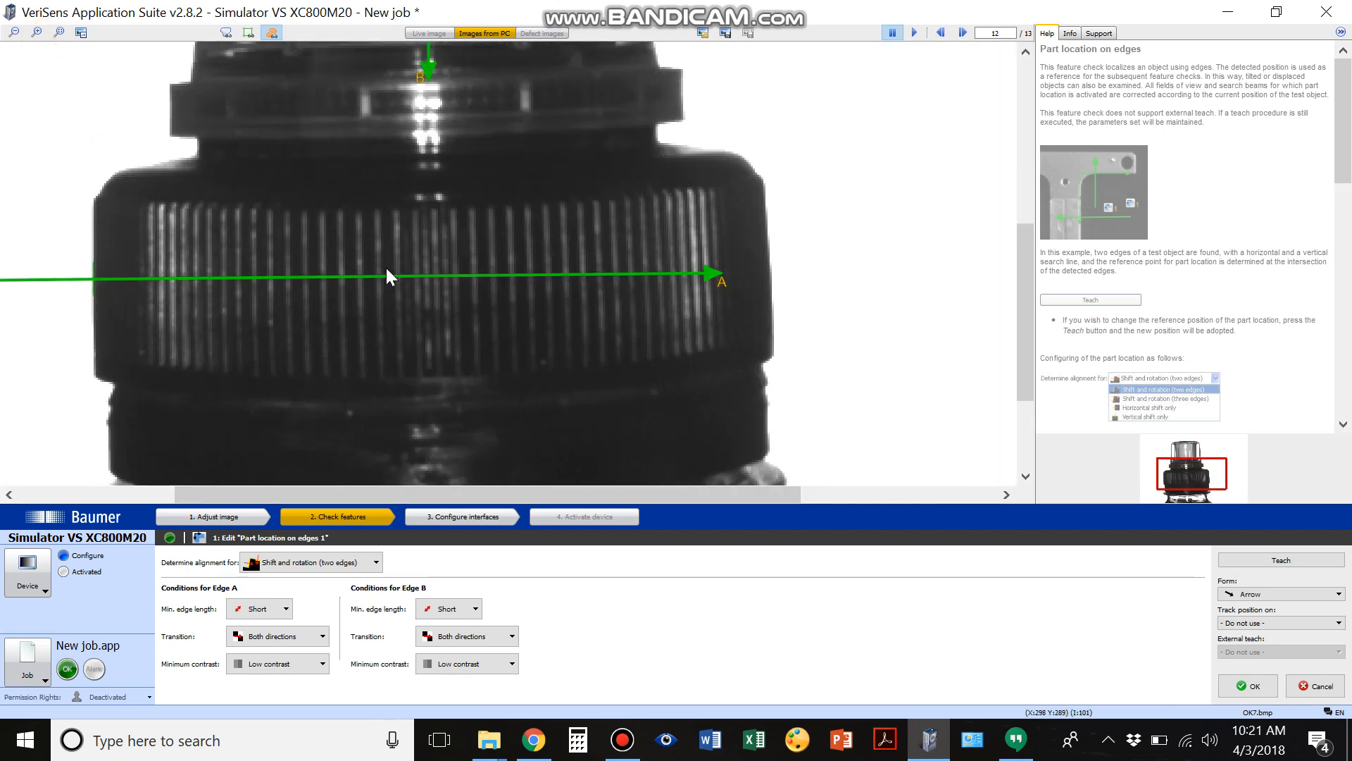
scroll(394, 211, up, 5)
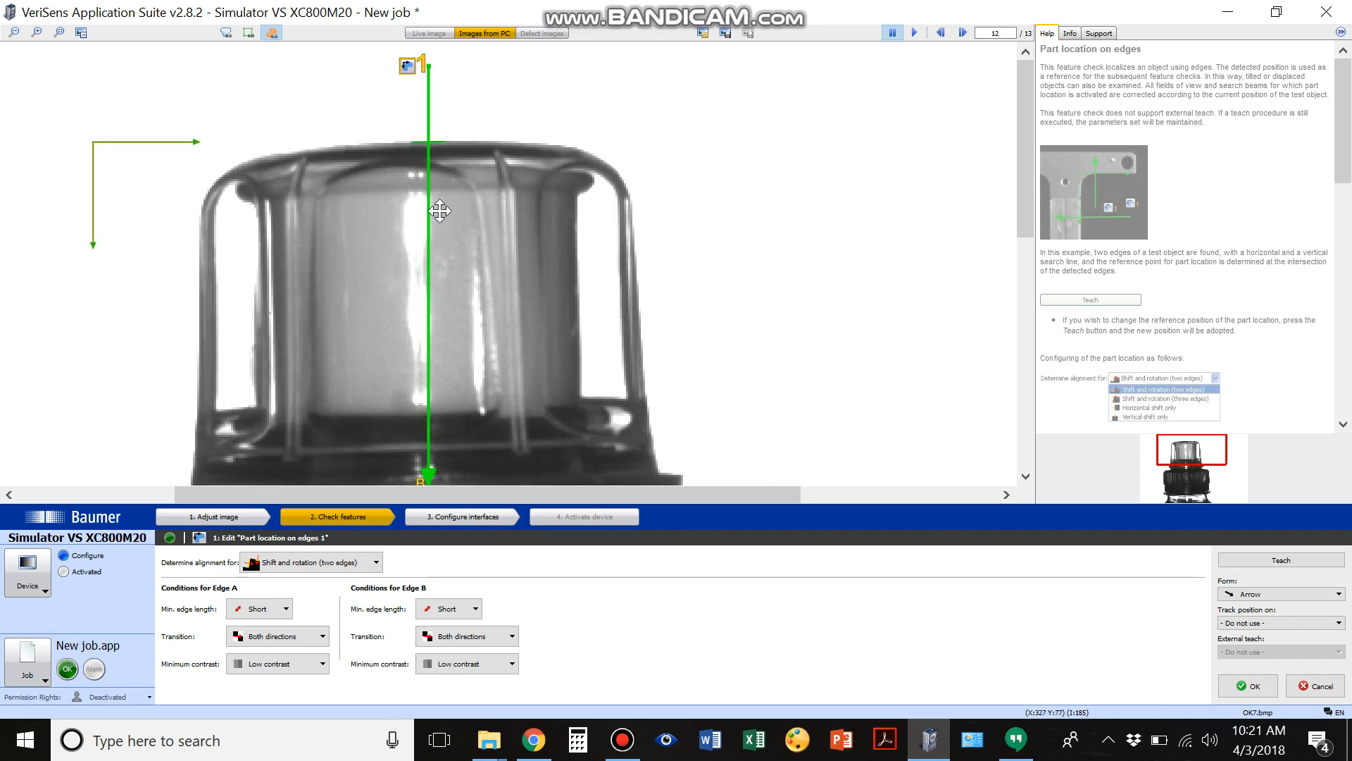
click(13, 31)
click(13, 31)
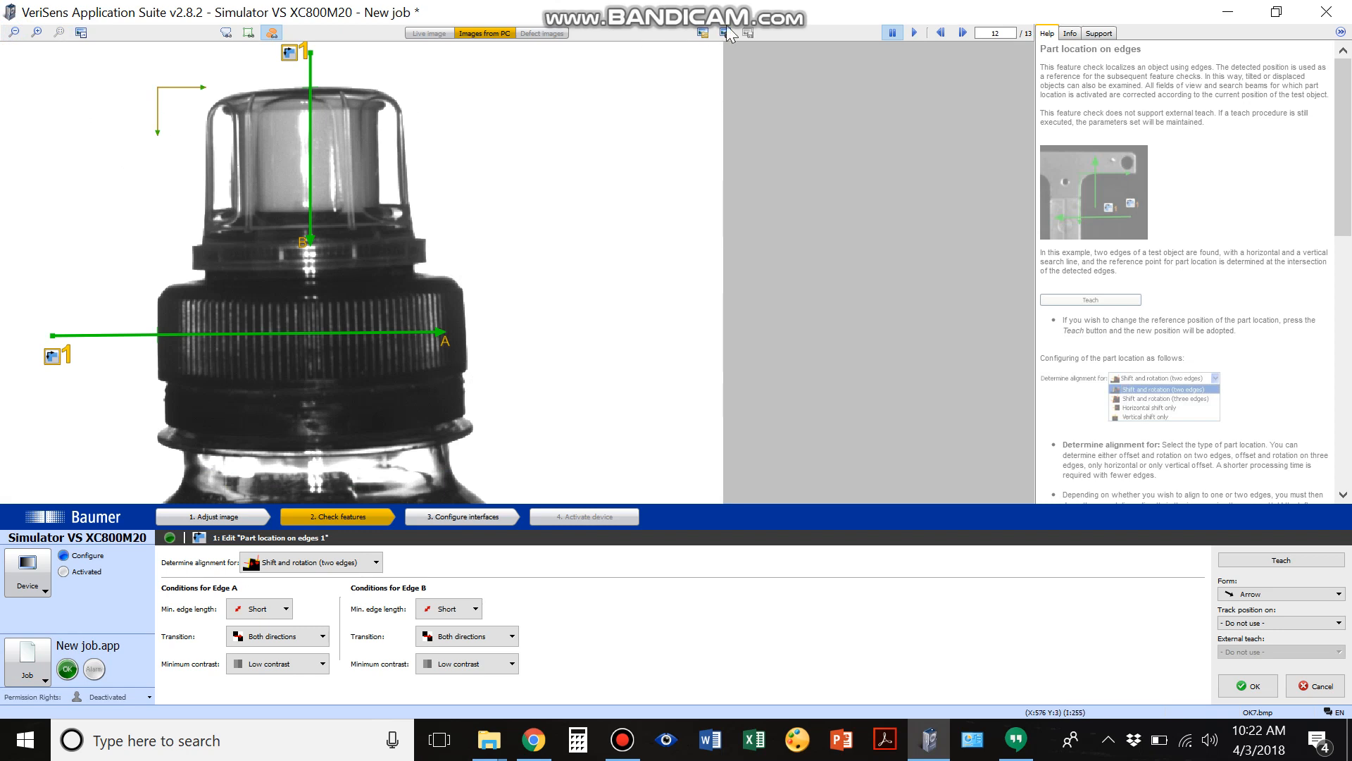
click(961, 33)
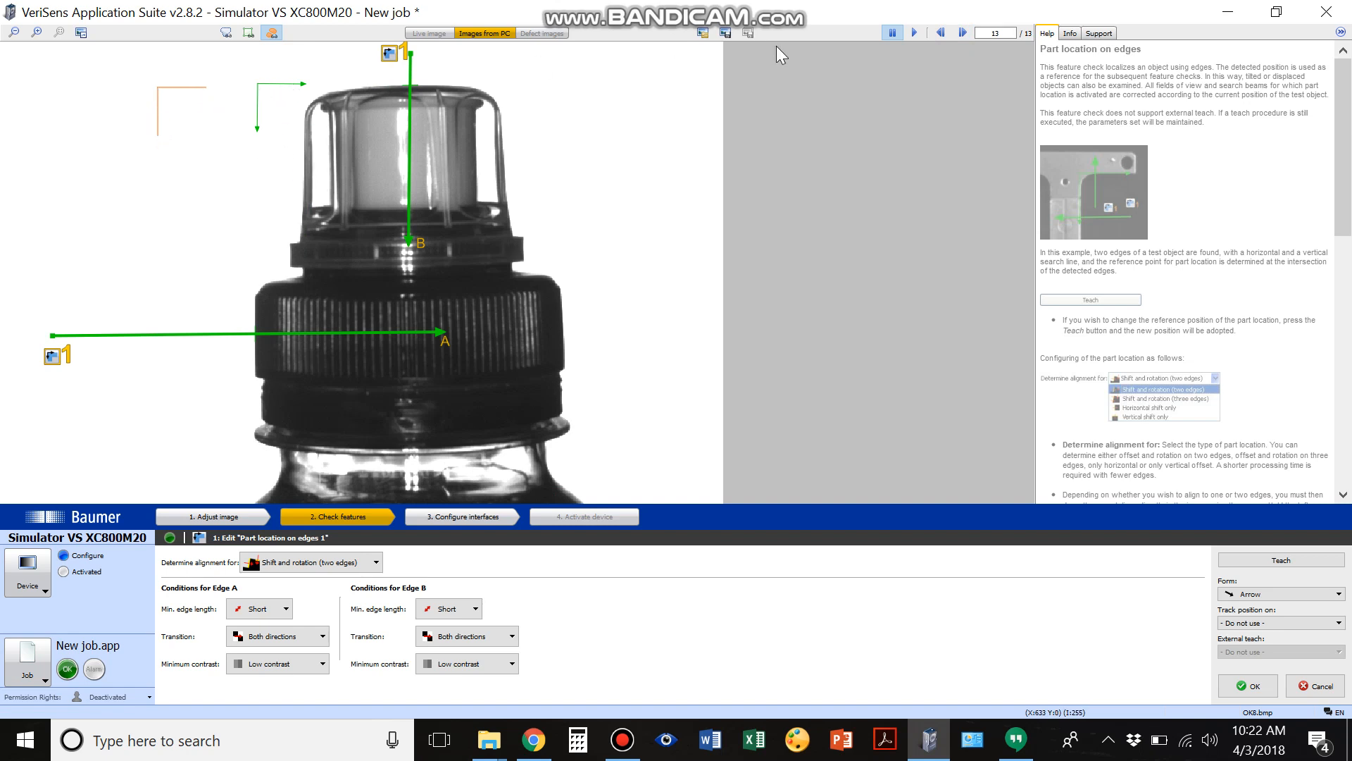
click(938, 33)
click(938, 33)
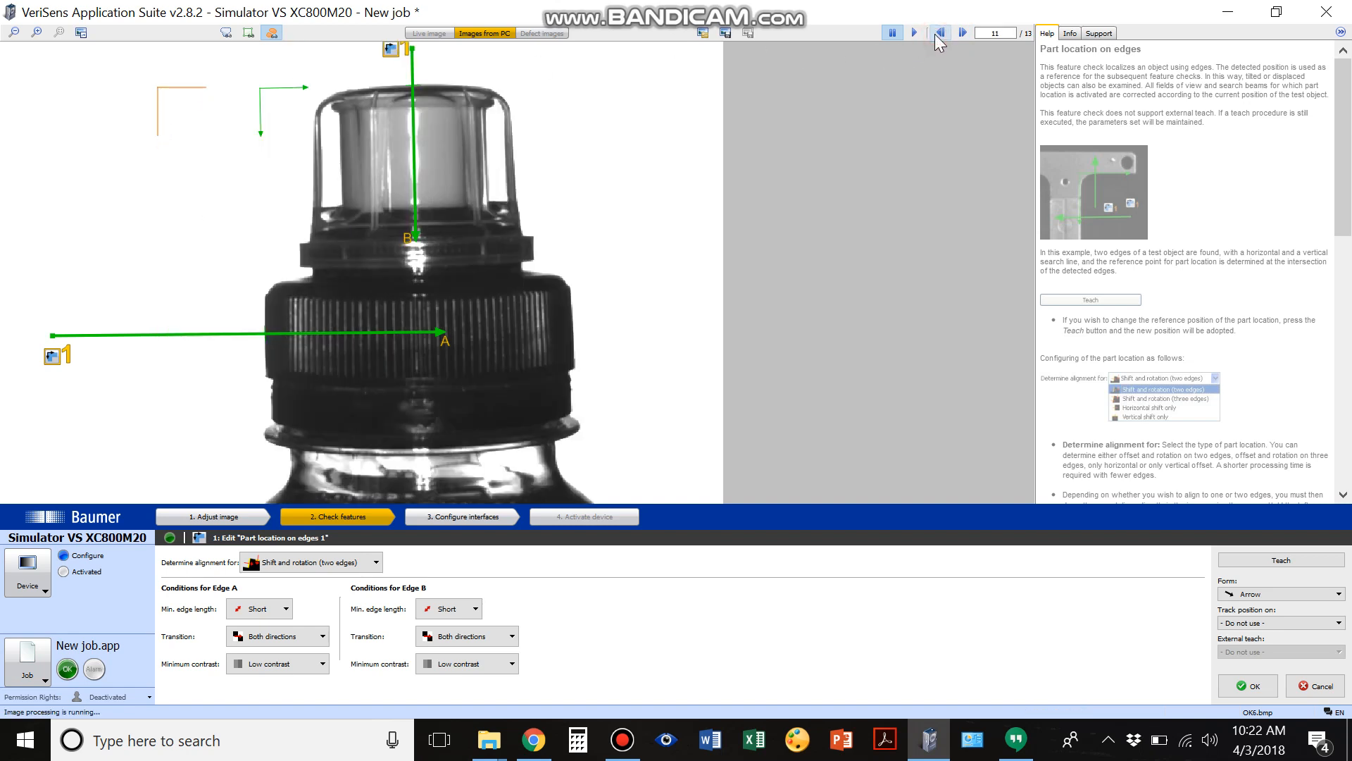
click(937, 33)
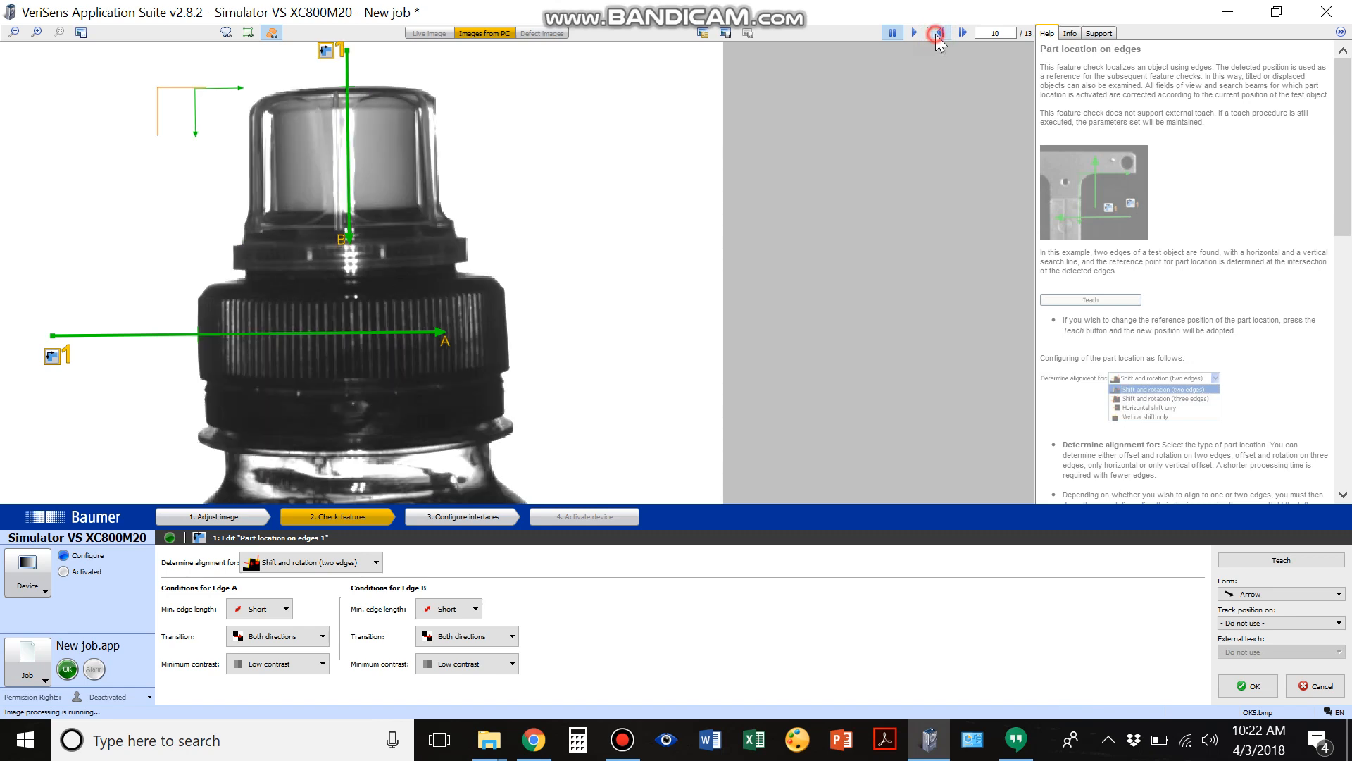
click(938, 34)
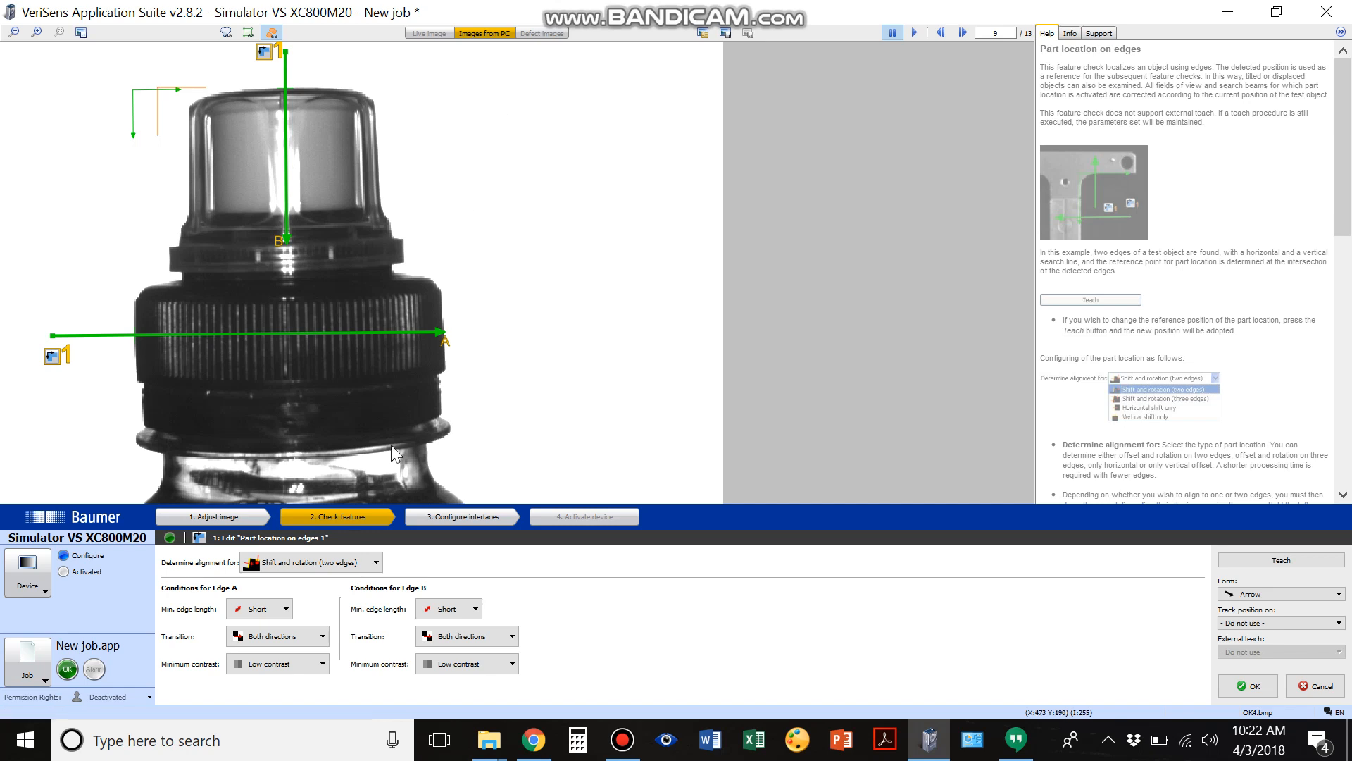
Set the alignment to Shift and rotation (three edges) and space the two horizontal search lines apart on the ribbed cap
click(336, 564)
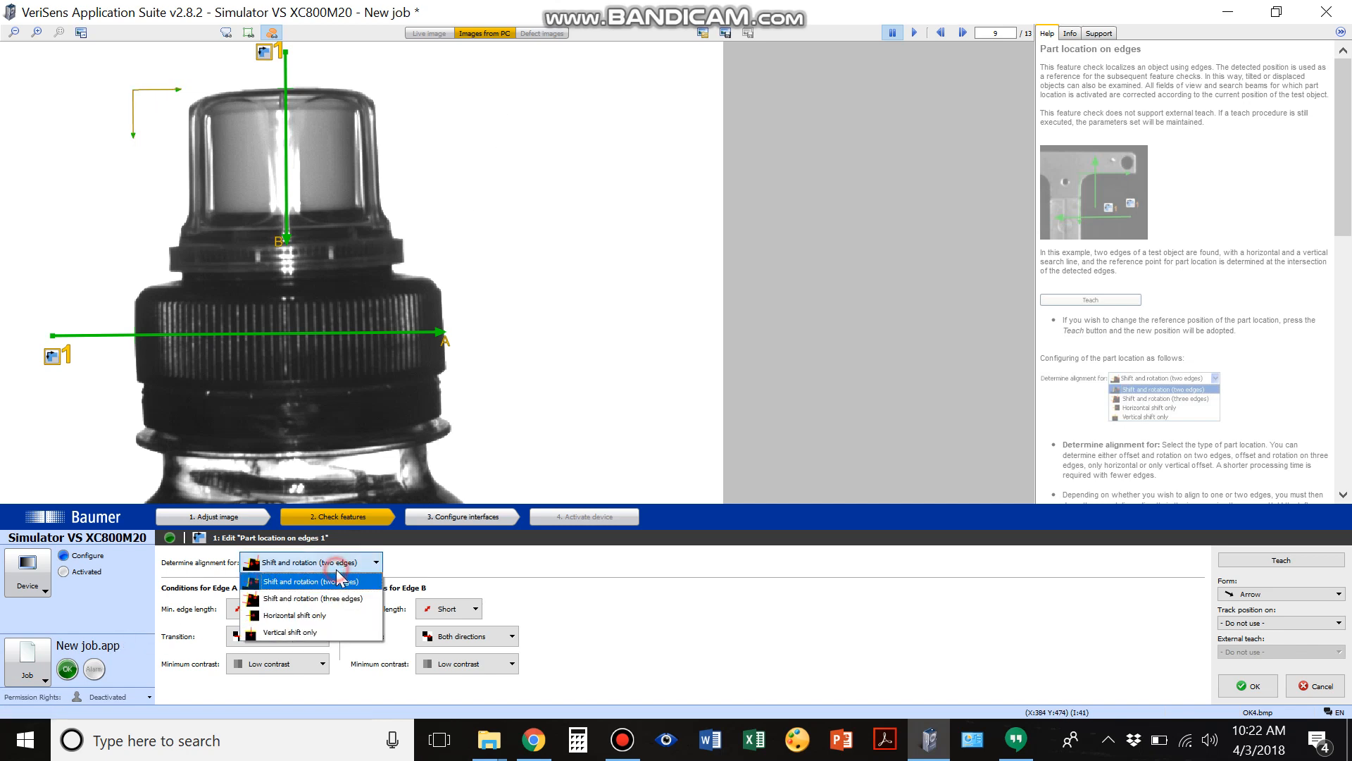
click(284, 600)
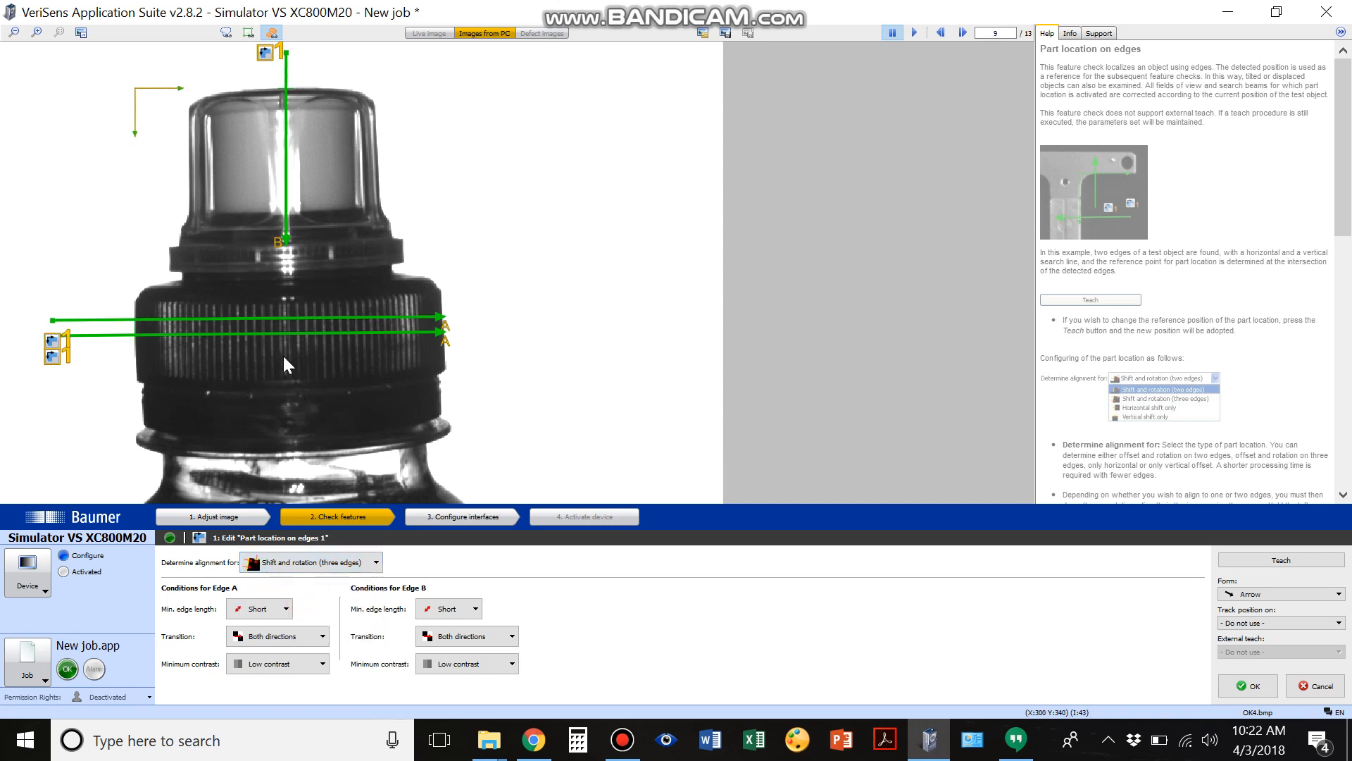
mouse_move(281, 333)
mouse_down()
mouse_move(268, 381)
mouse_move(259, 314)
mouse_up()
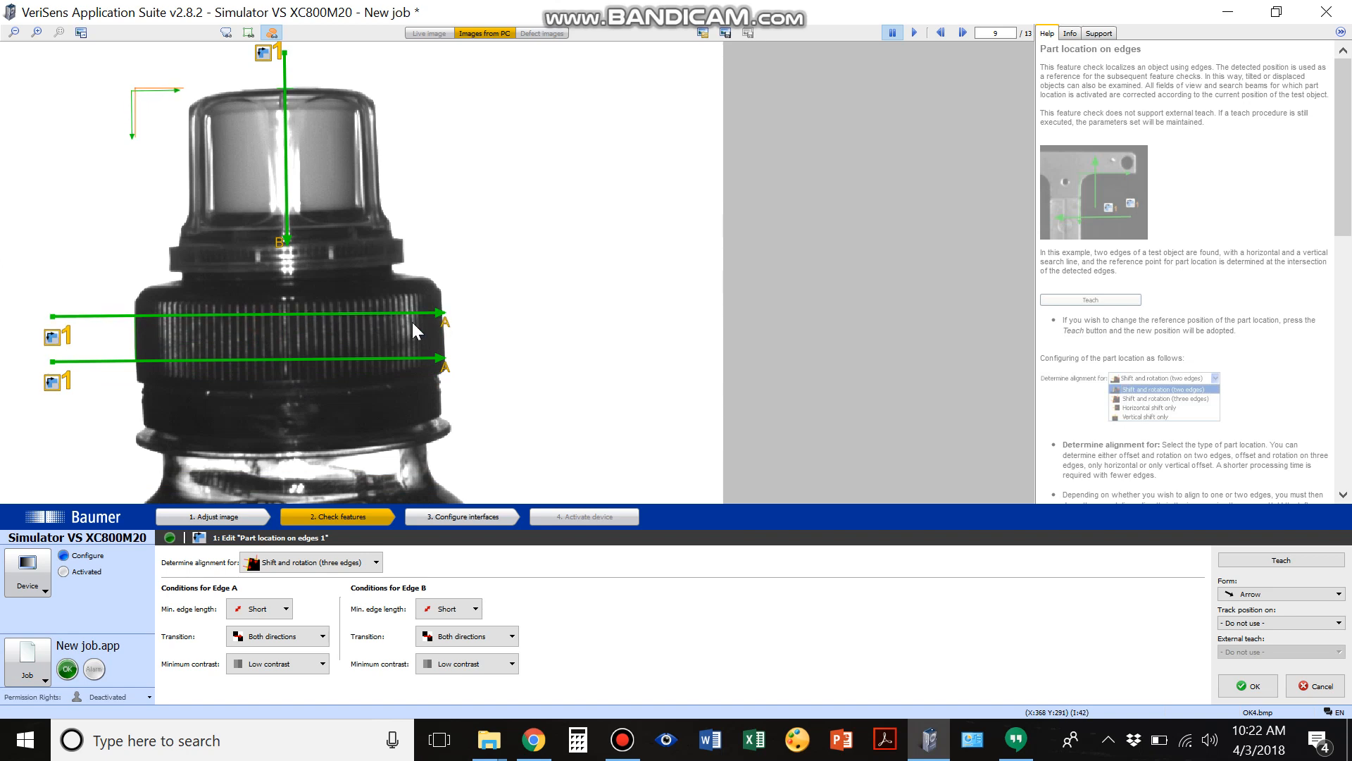
mouse_move(441, 310)
mouse_down()
mouse_move(431, 266)
mouse_move(445, 426)
mouse_move(441, 302)
mouse_move(433, 315)
mouse_up()
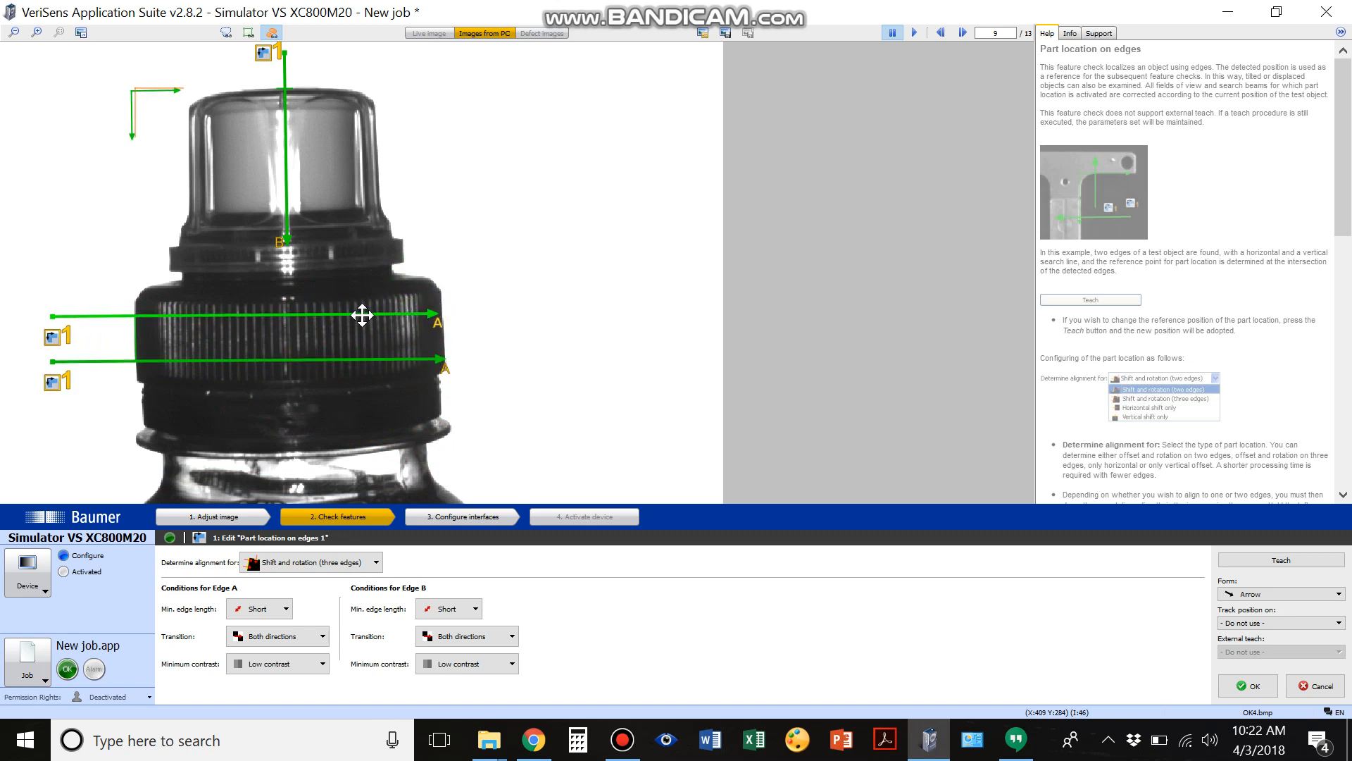
mouse_move(233, 316)
mouse_down()
mouse_move(221, 207)
mouse_move(230, 312)
mouse_up()
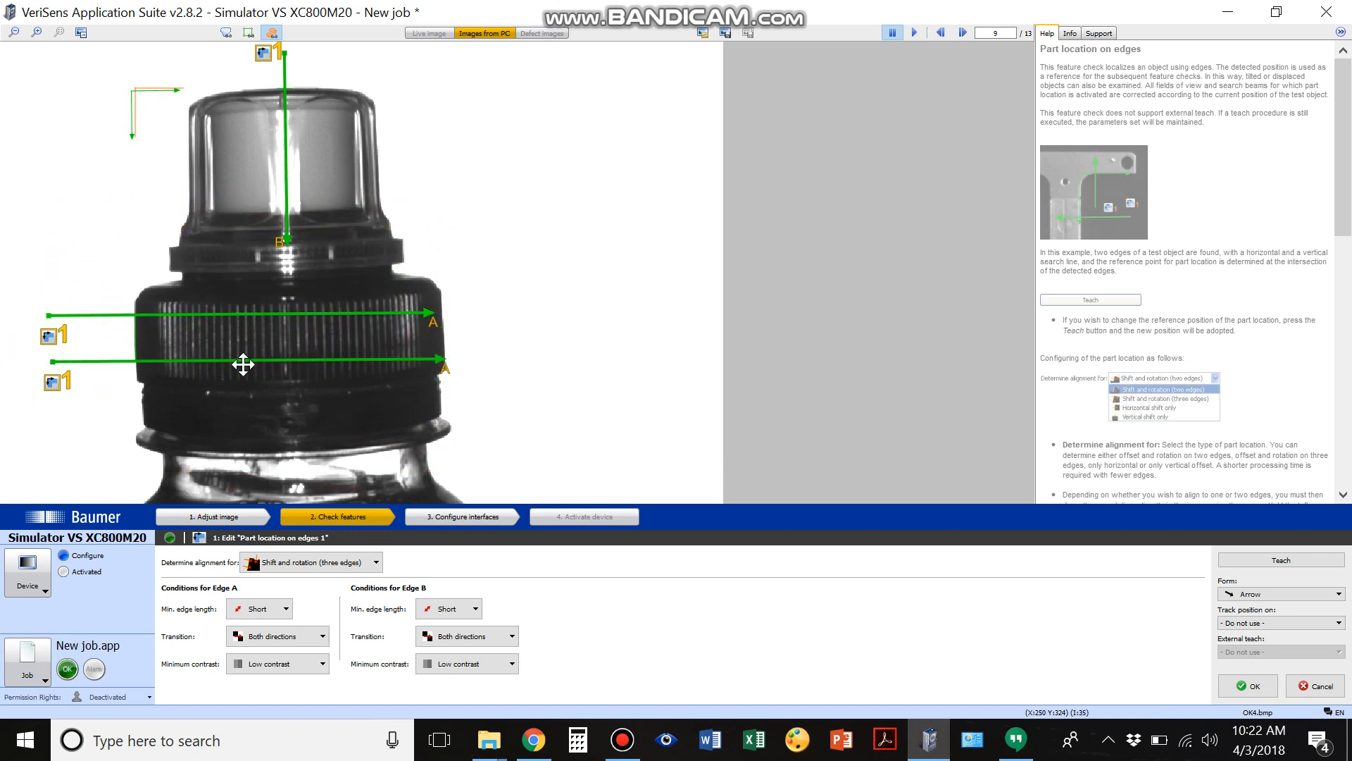
drag(236, 363, 219, 365)
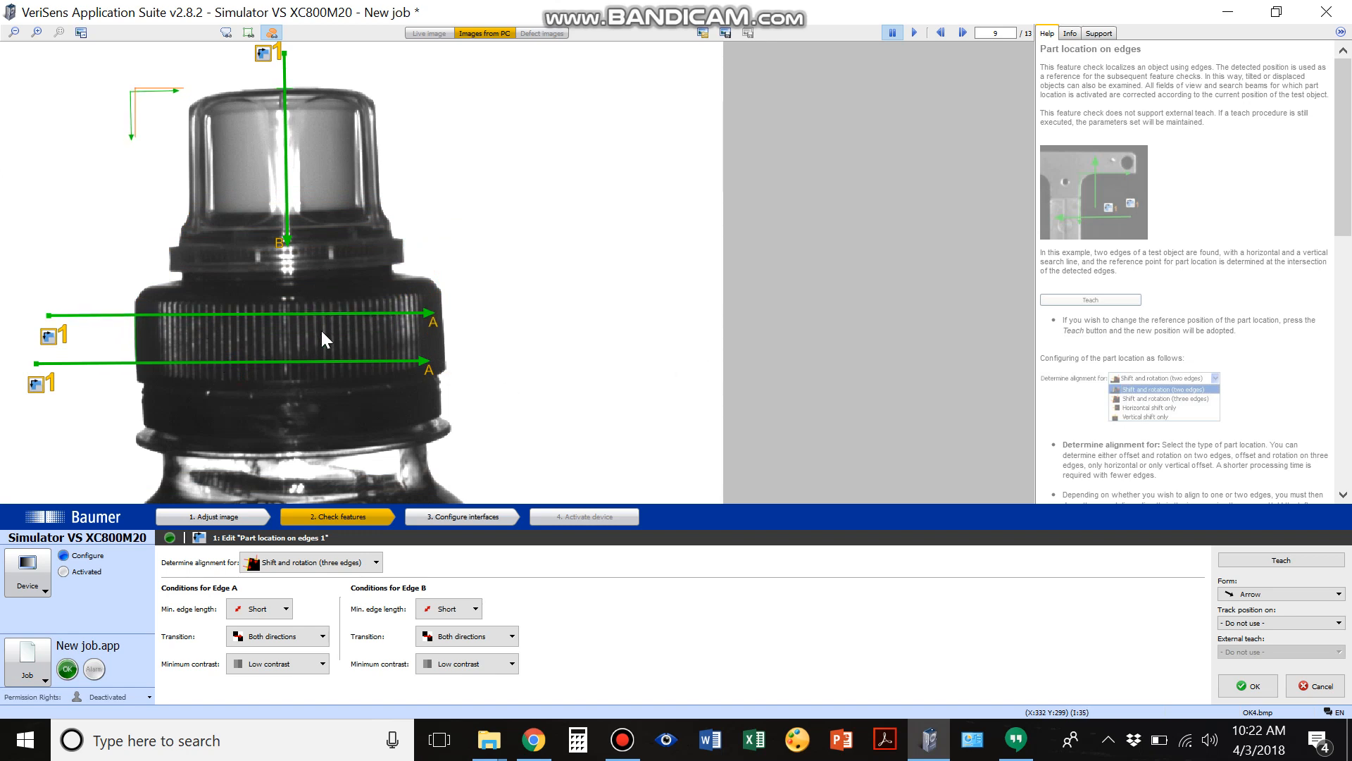
Set the alignment to Horizontal shift only and move the search line up to the middle of the ribbed cap
click(281, 562)
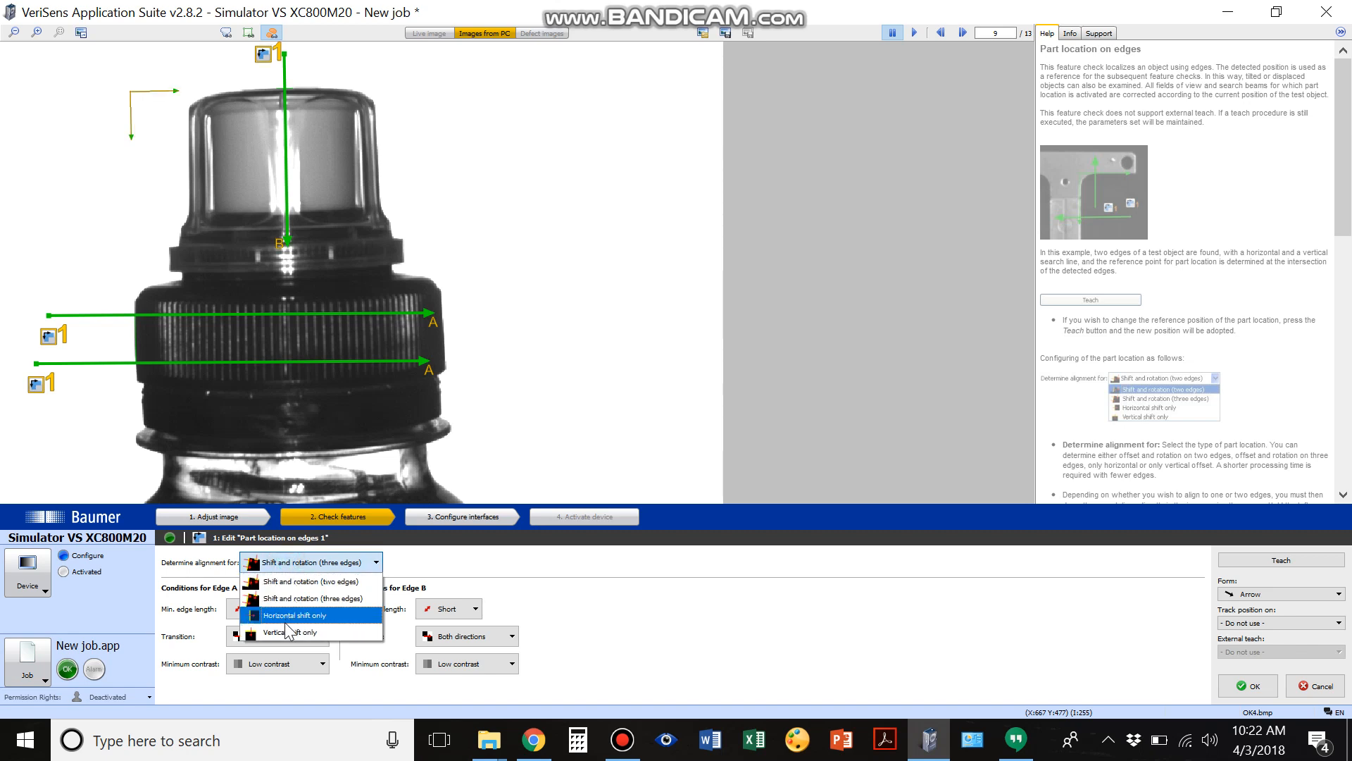
click(286, 618)
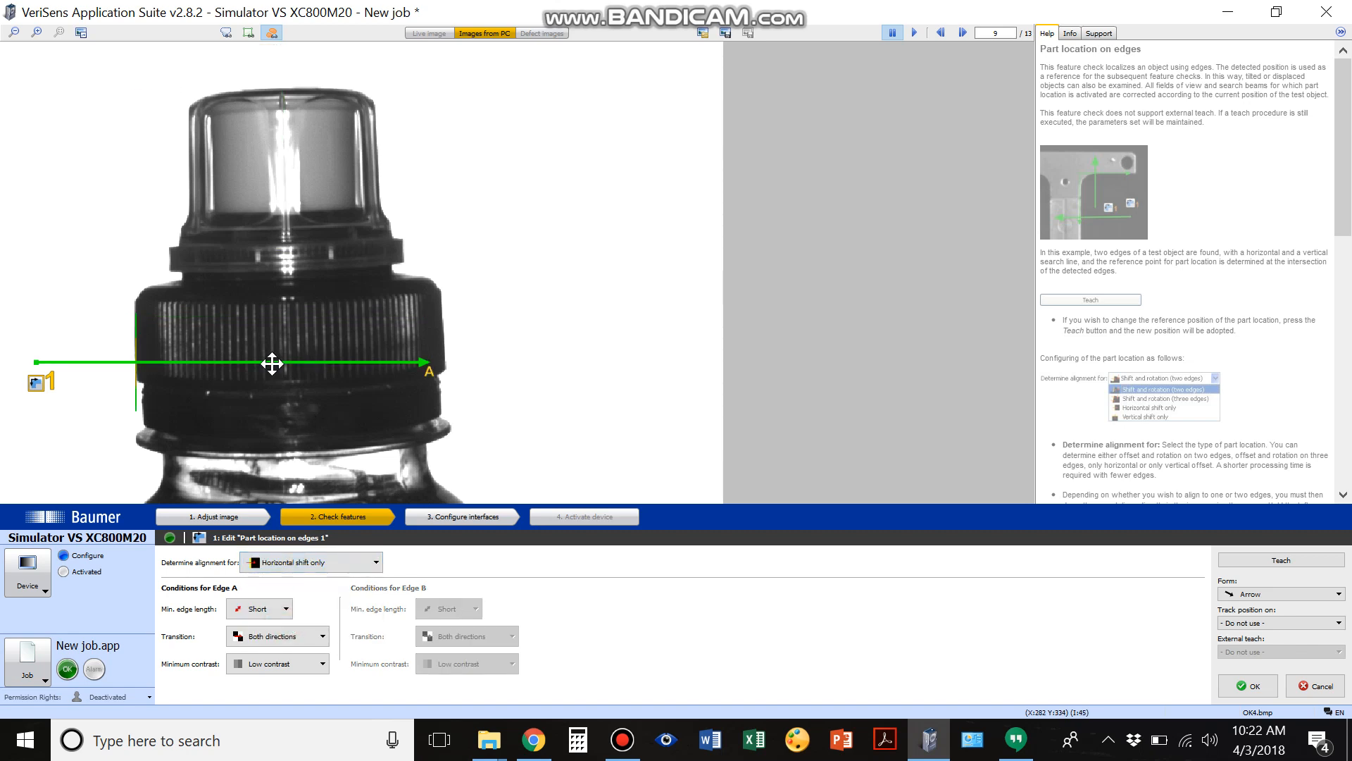
drag(269, 363, 266, 339)
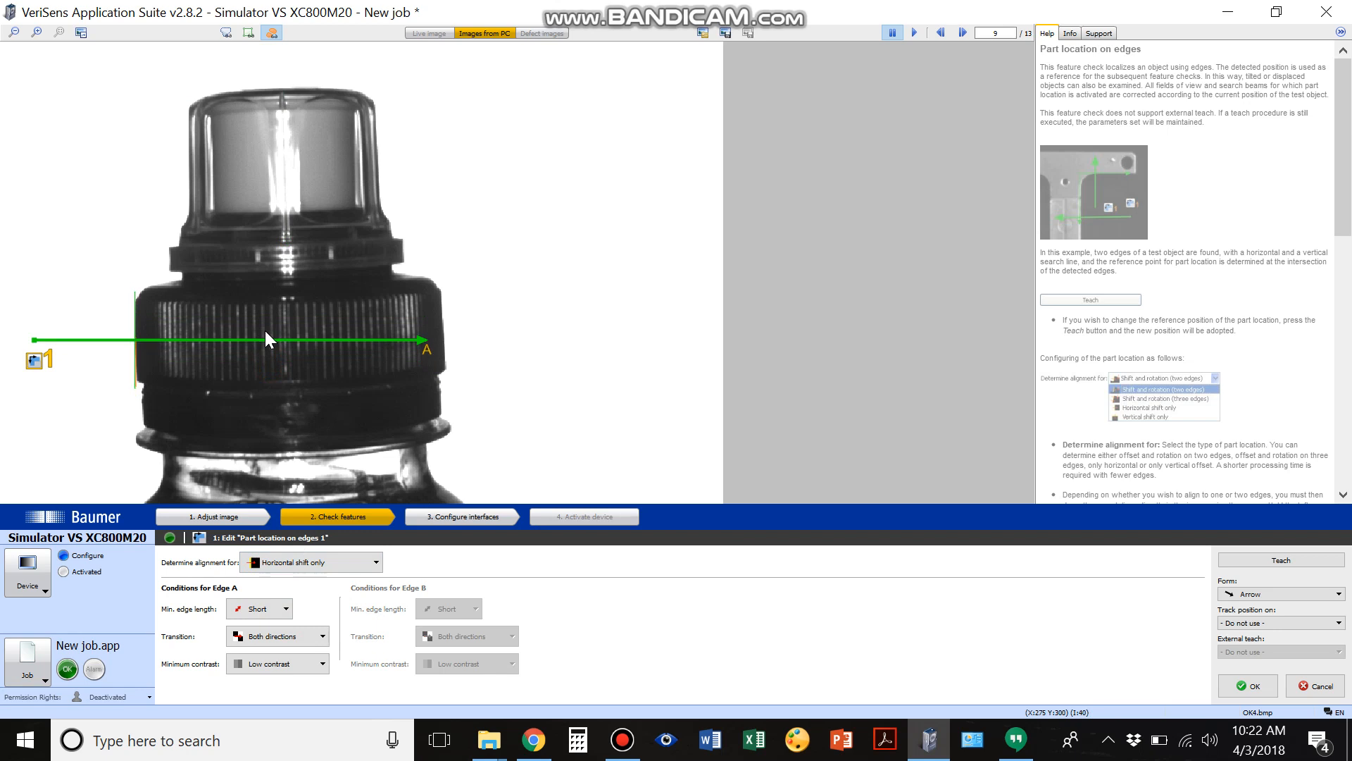
Go back and forth through the bottle images, ending on image 6, to check how the detected edge follows the horizontal shift
click(962, 31)
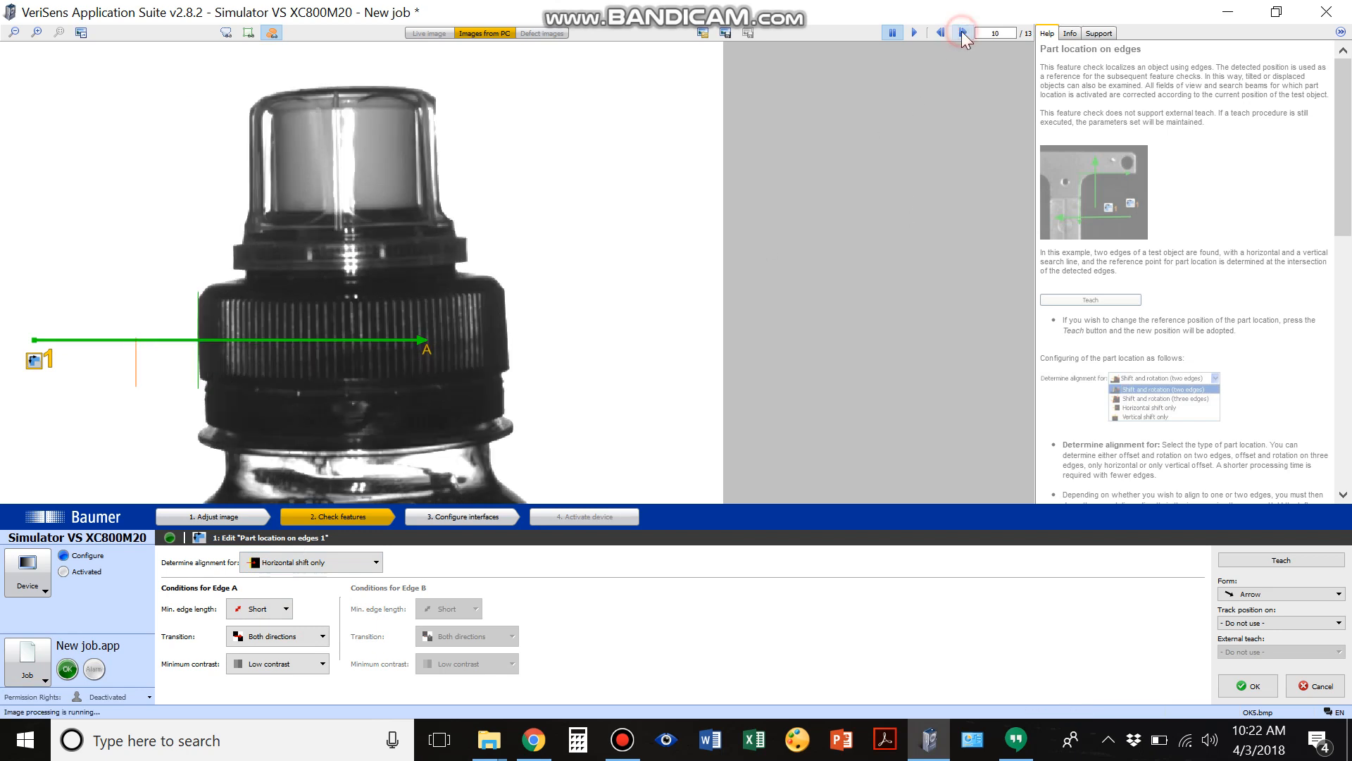
click(961, 31)
click(946, 32)
click(946, 33)
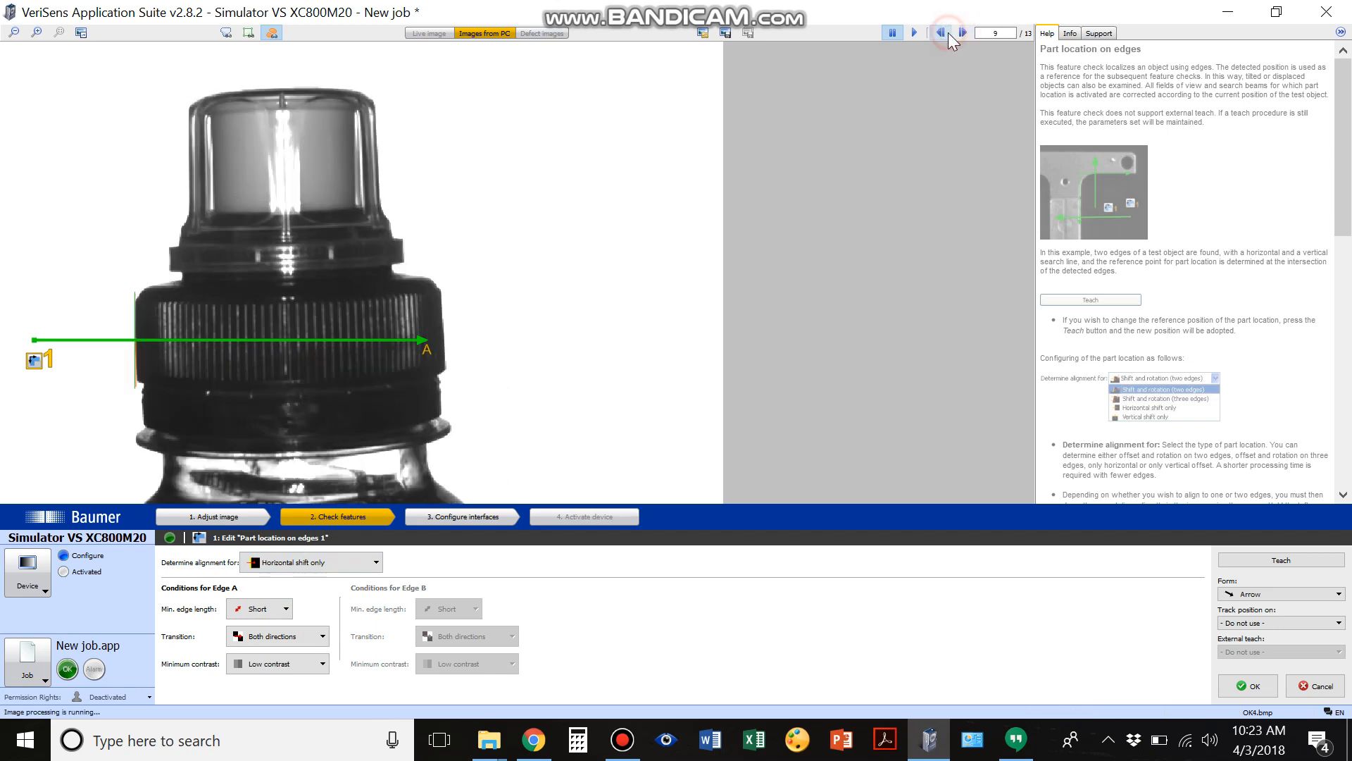
click(946, 32)
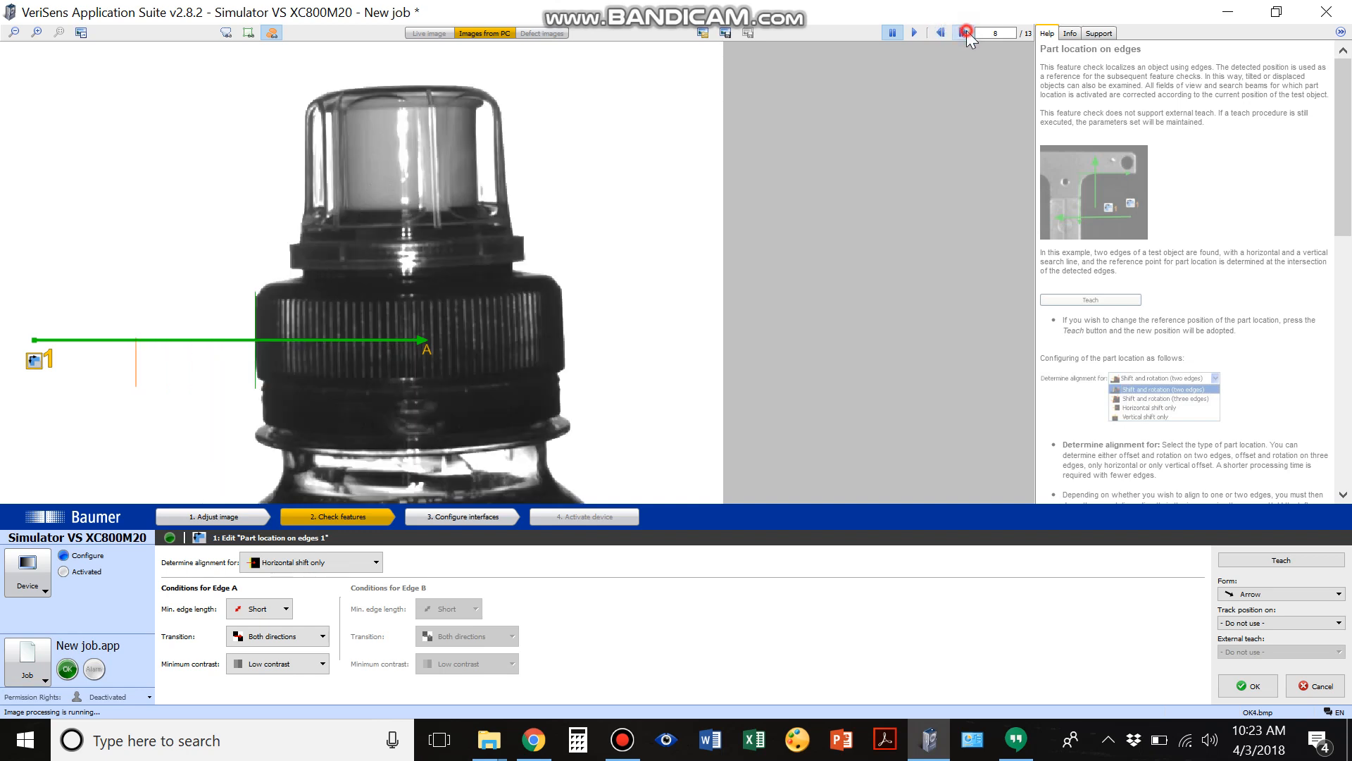
click(964, 32)
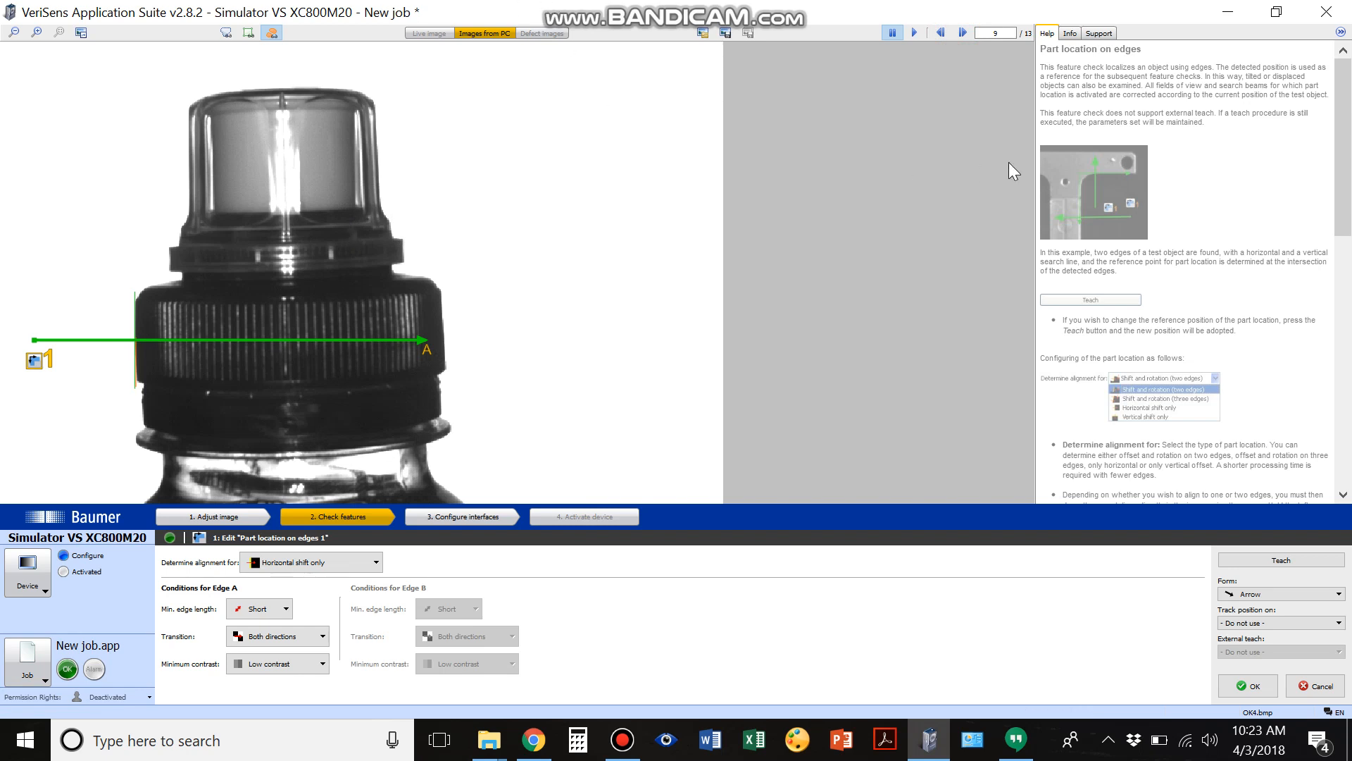
click(960, 32)
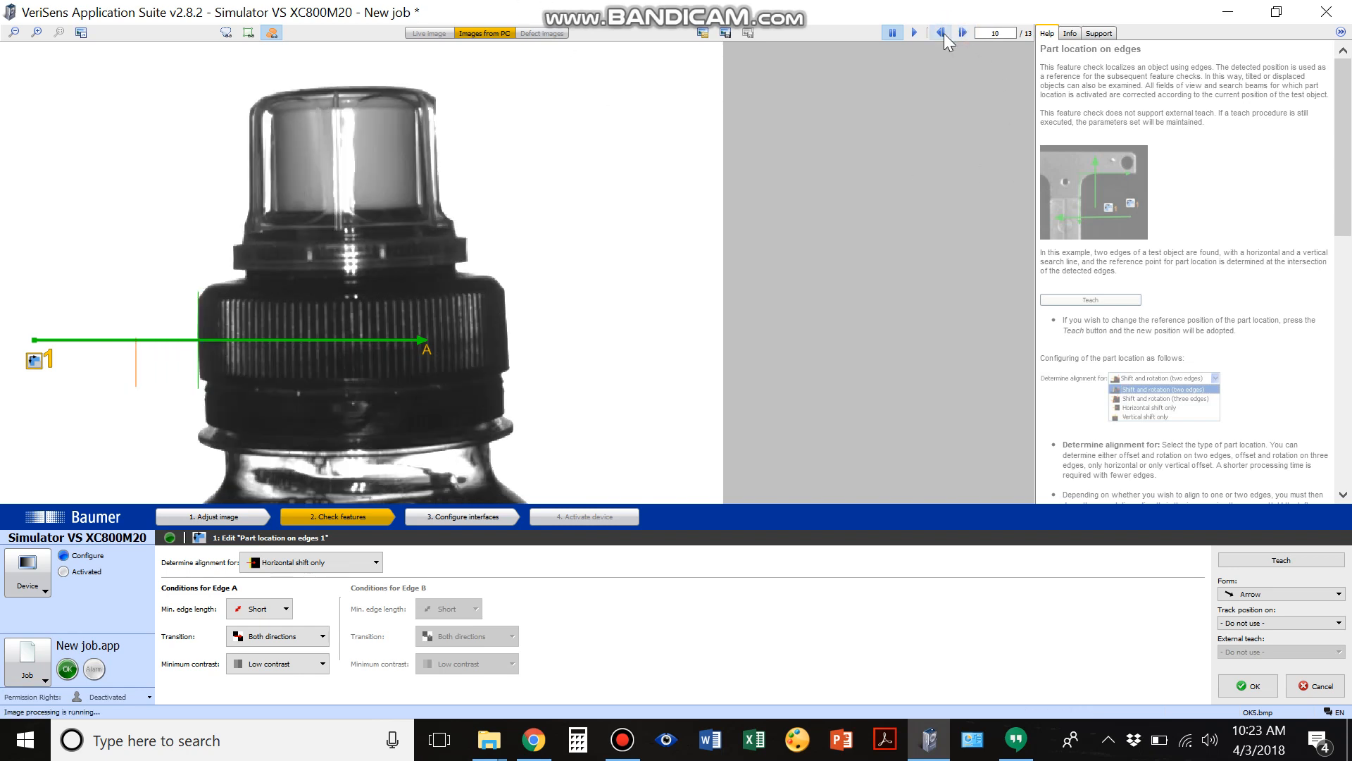
click(940, 33)
click(958, 31)
click(959, 33)
click(940, 33)
click(966, 33)
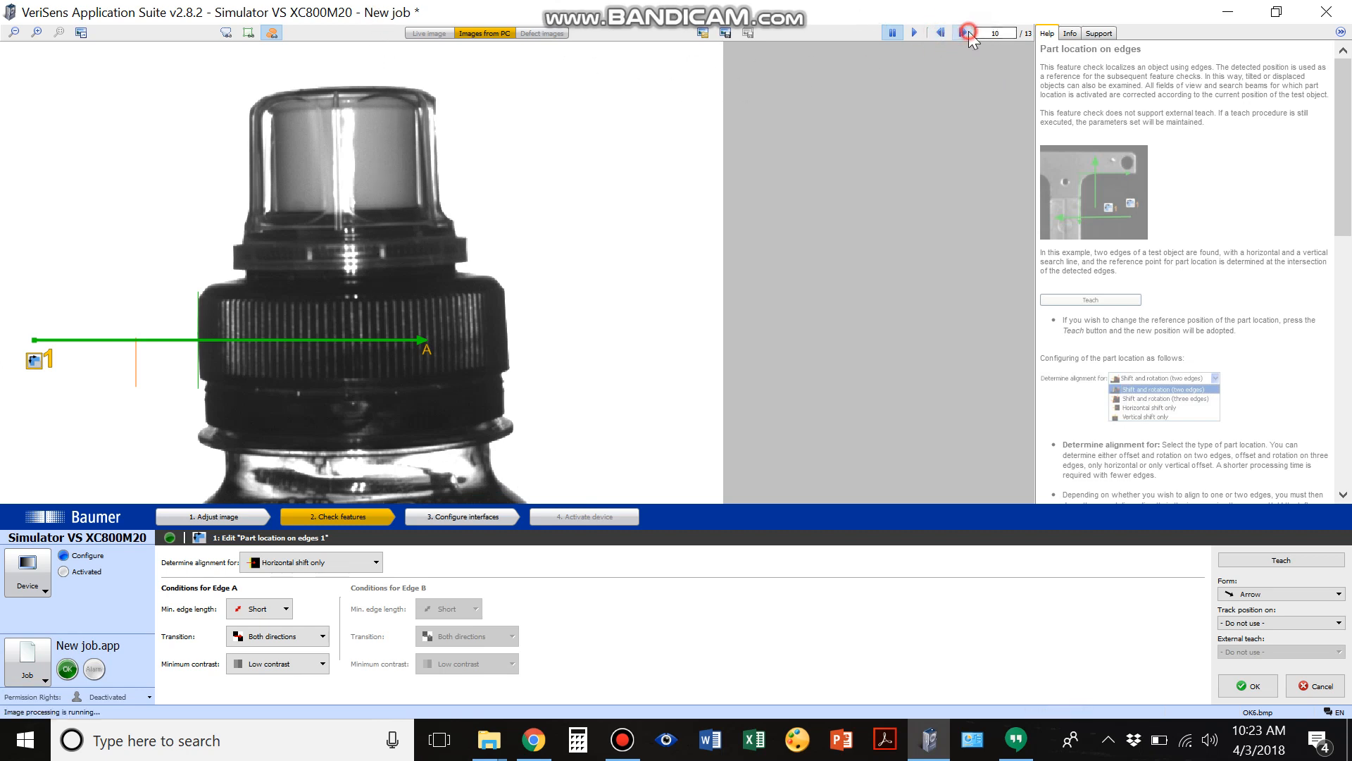
click(944, 35)
click(944, 34)
click(944, 34)
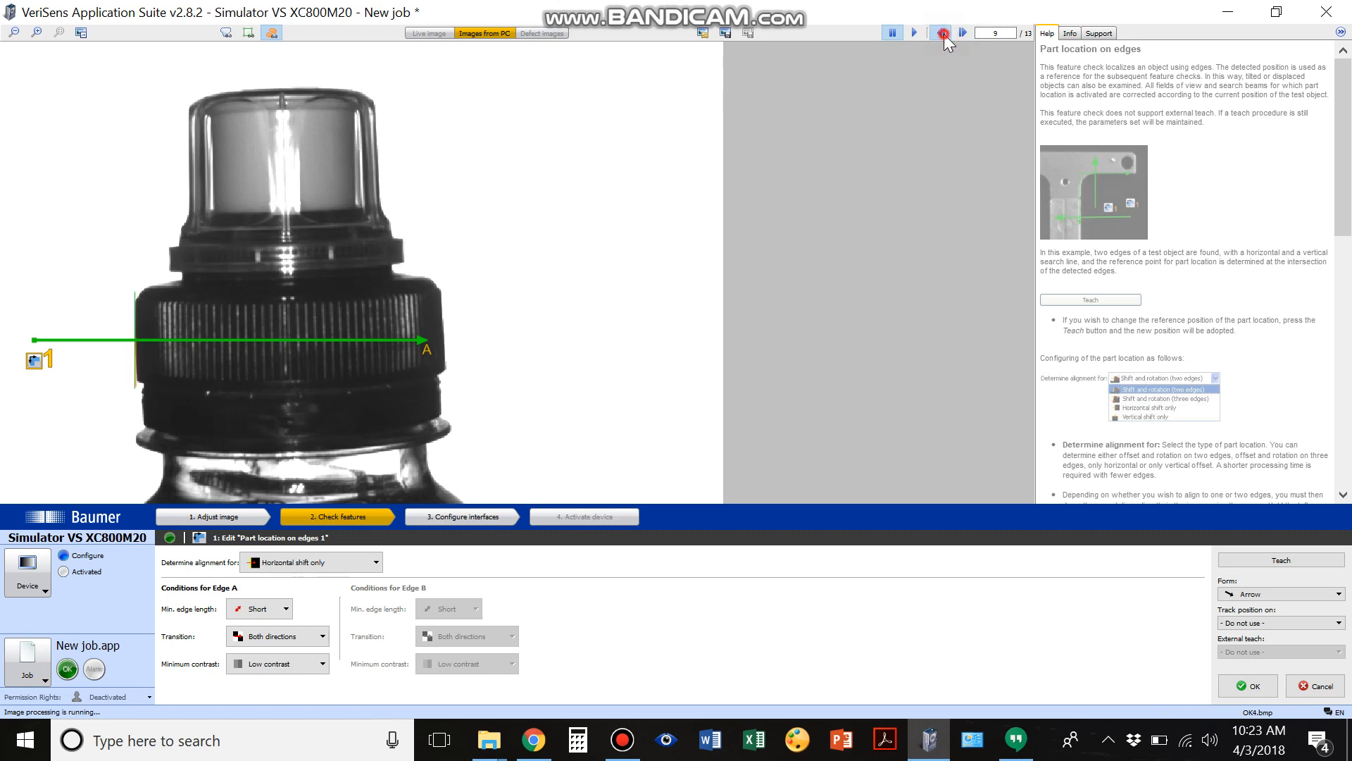
click(943, 34)
click(944, 34)
click(944, 34)
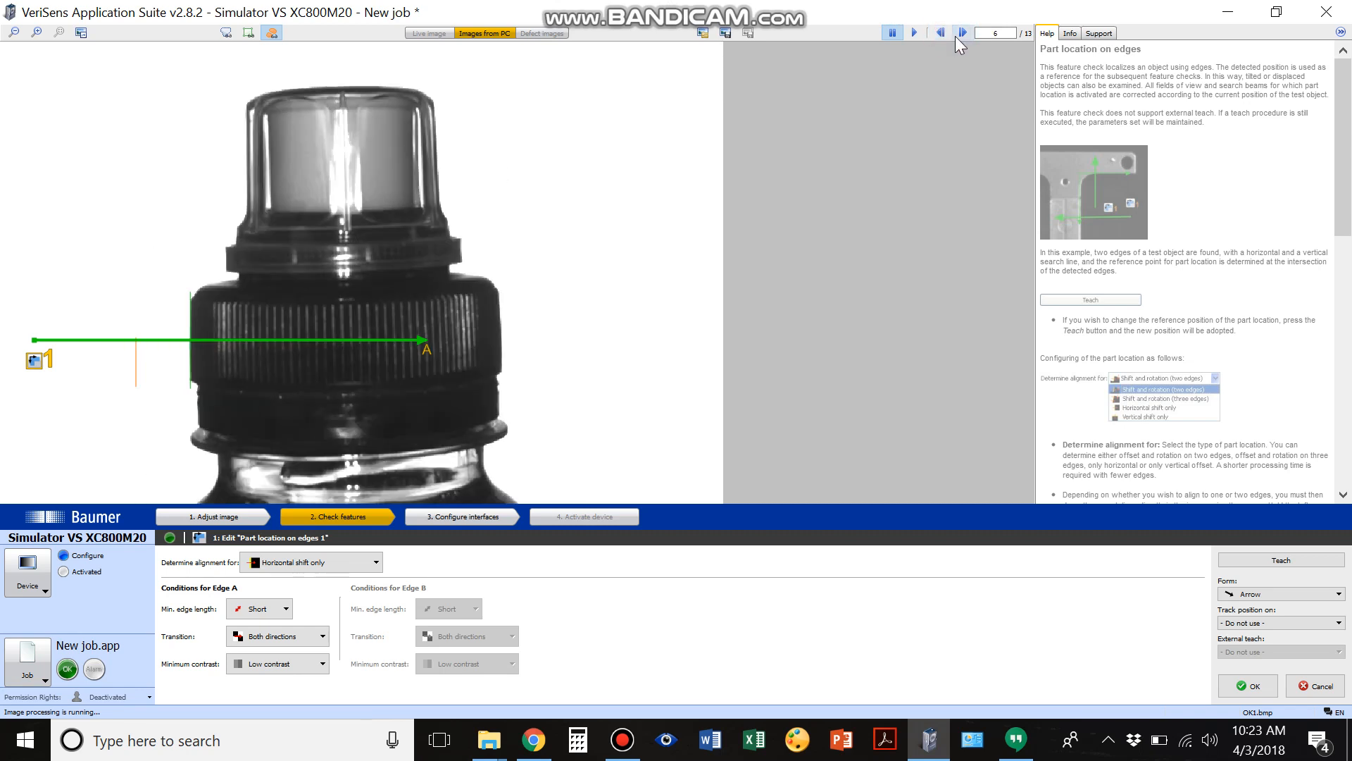
Reselect Horizontal shift only as the alignment on image 6 and check the edge detection on images 7 and 8
click(290, 563)
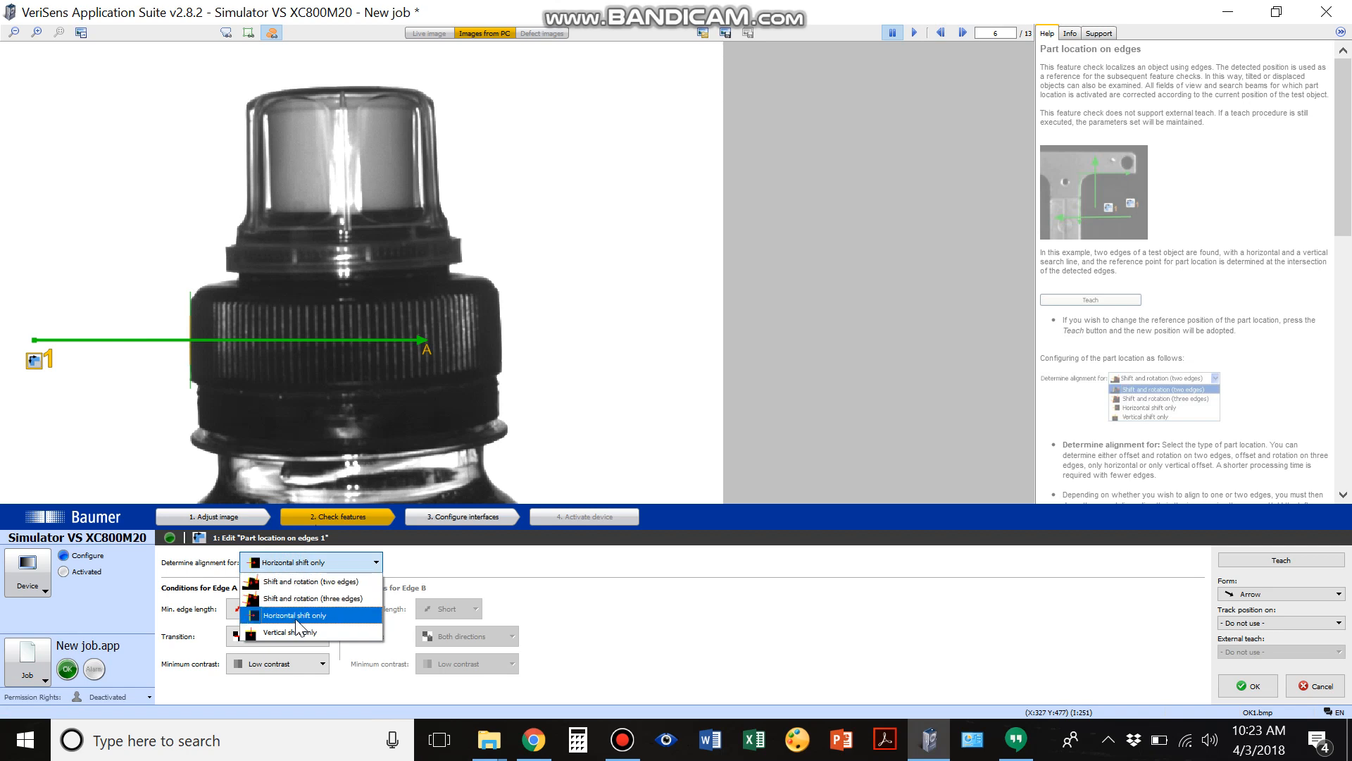
click(296, 620)
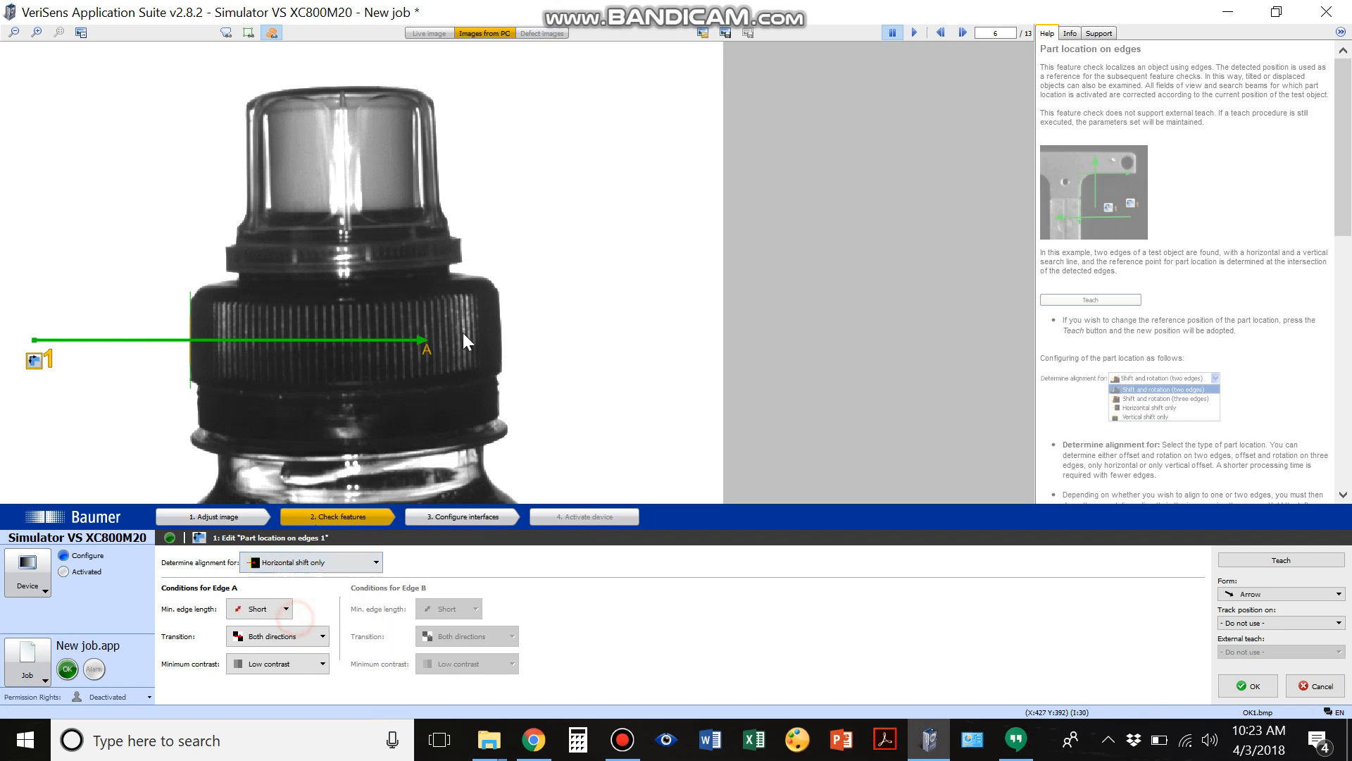
click(960, 32)
click(959, 33)
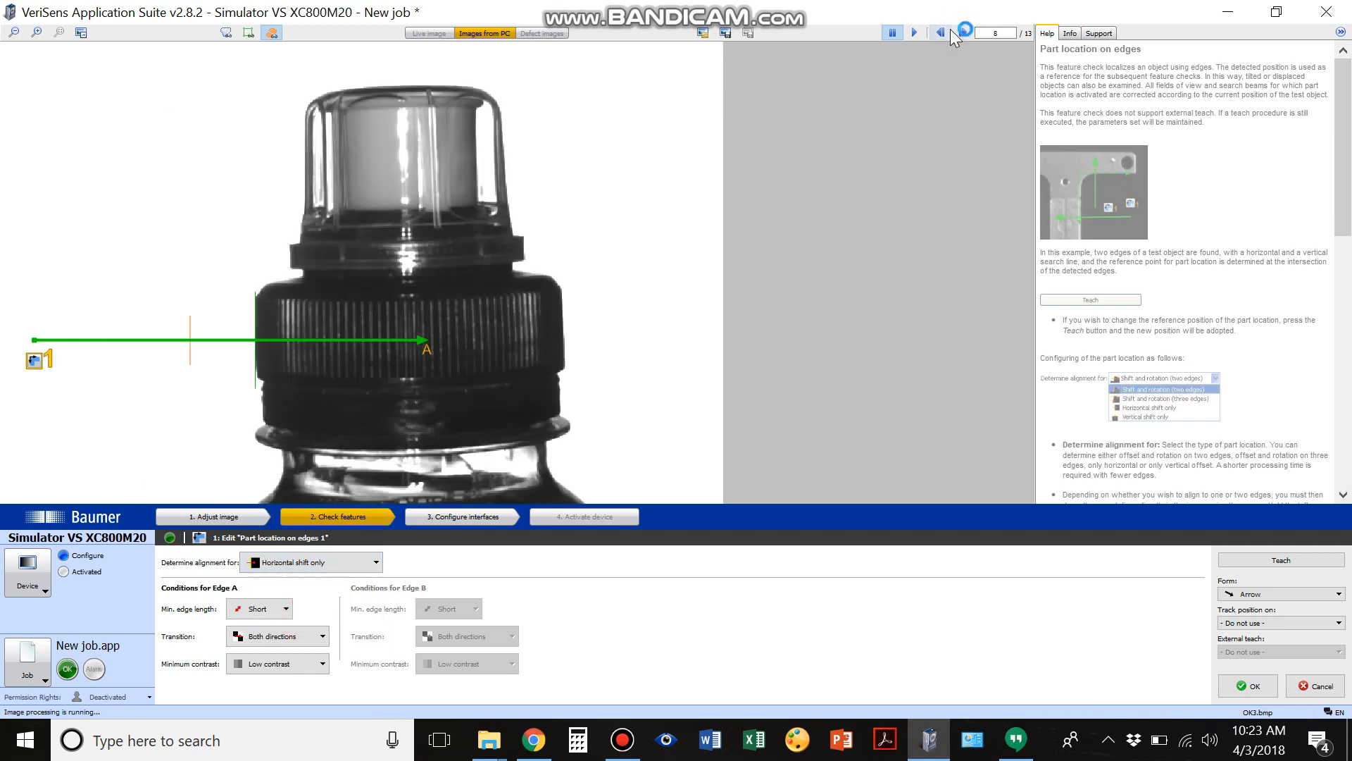
click(939, 33)
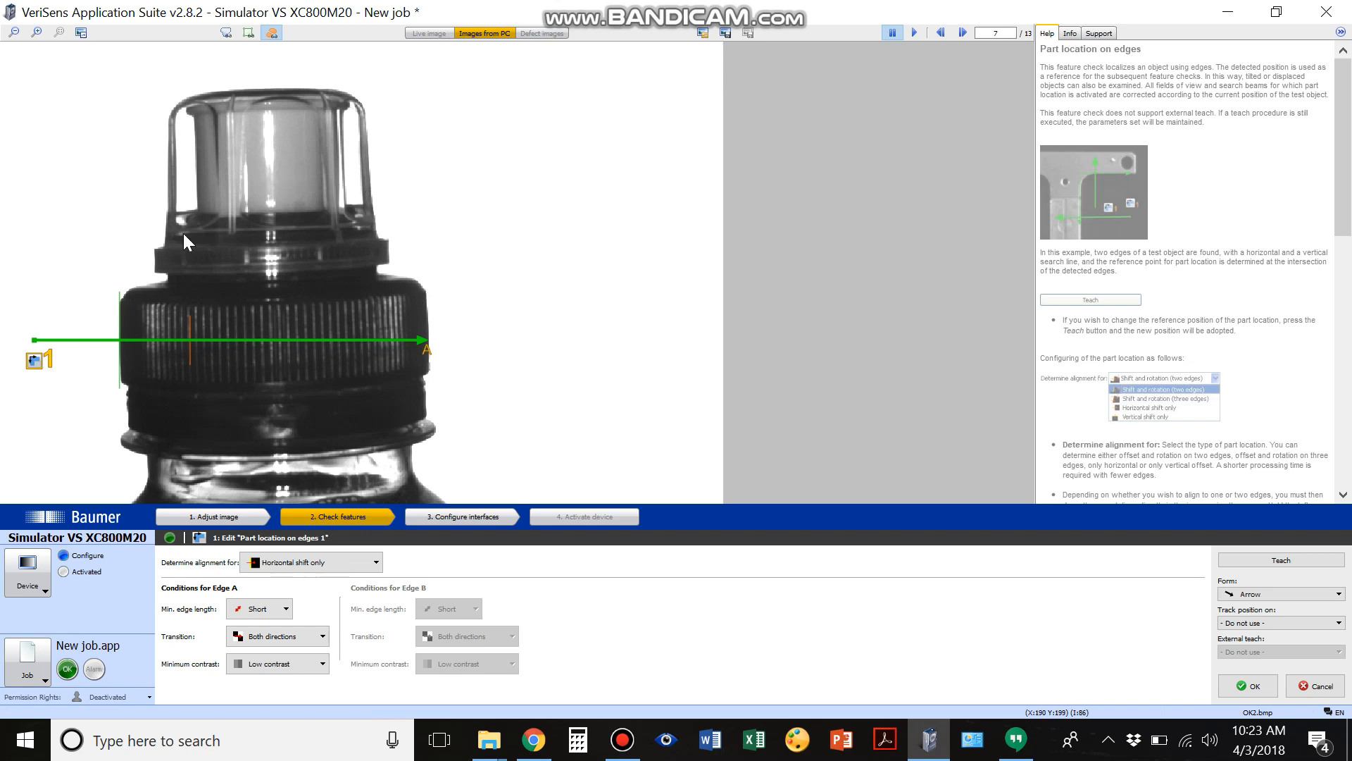
Switch between bottle images 7 and 8, ending on image 8, to compare the edge detected with the horizontal shift alignment
click(962, 33)
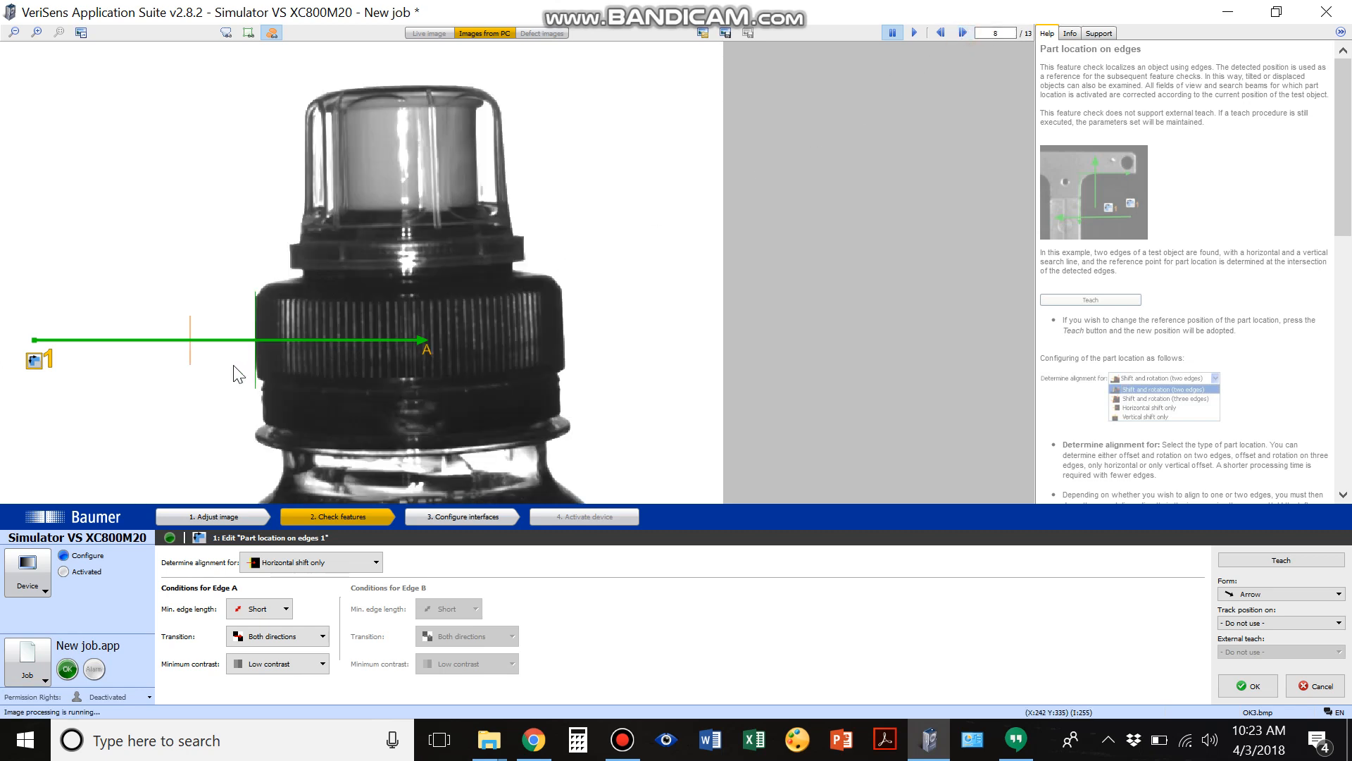
click(940, 33)
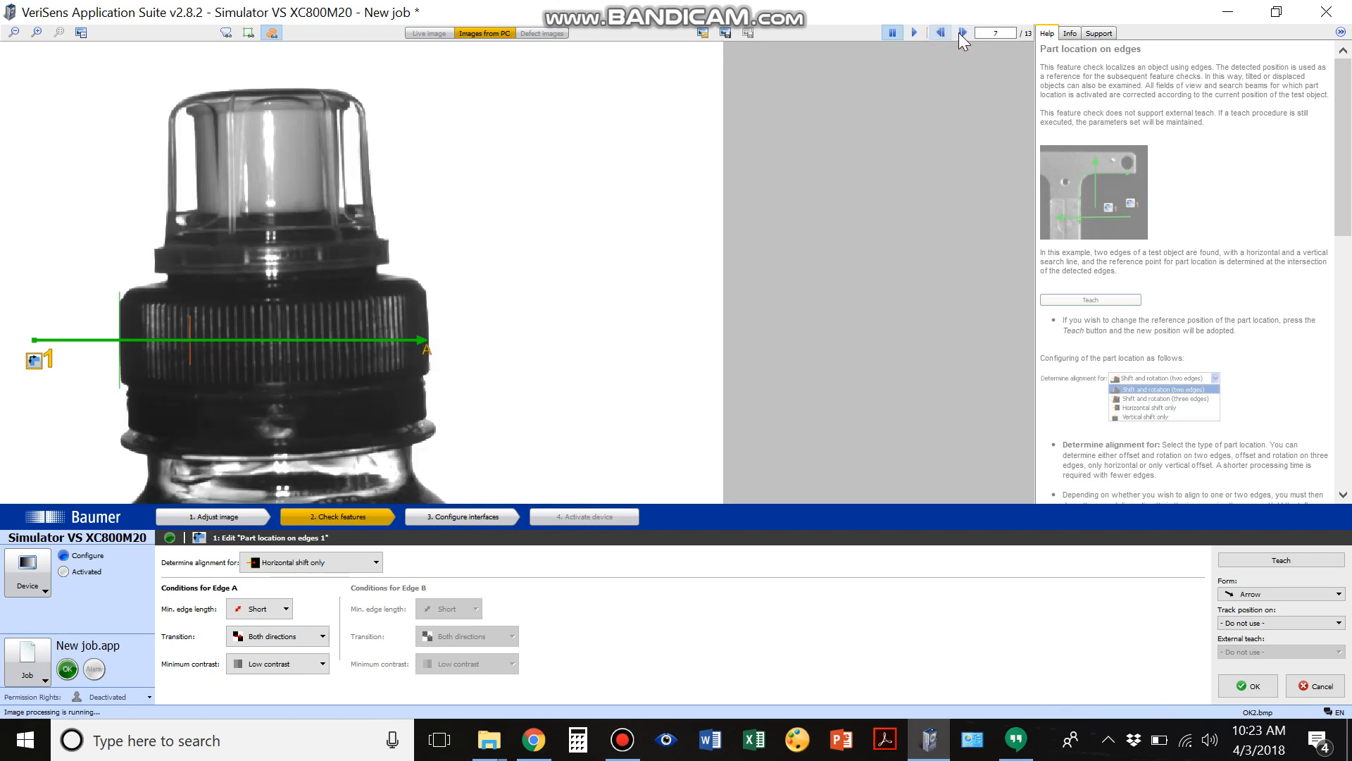
click(962, 33)
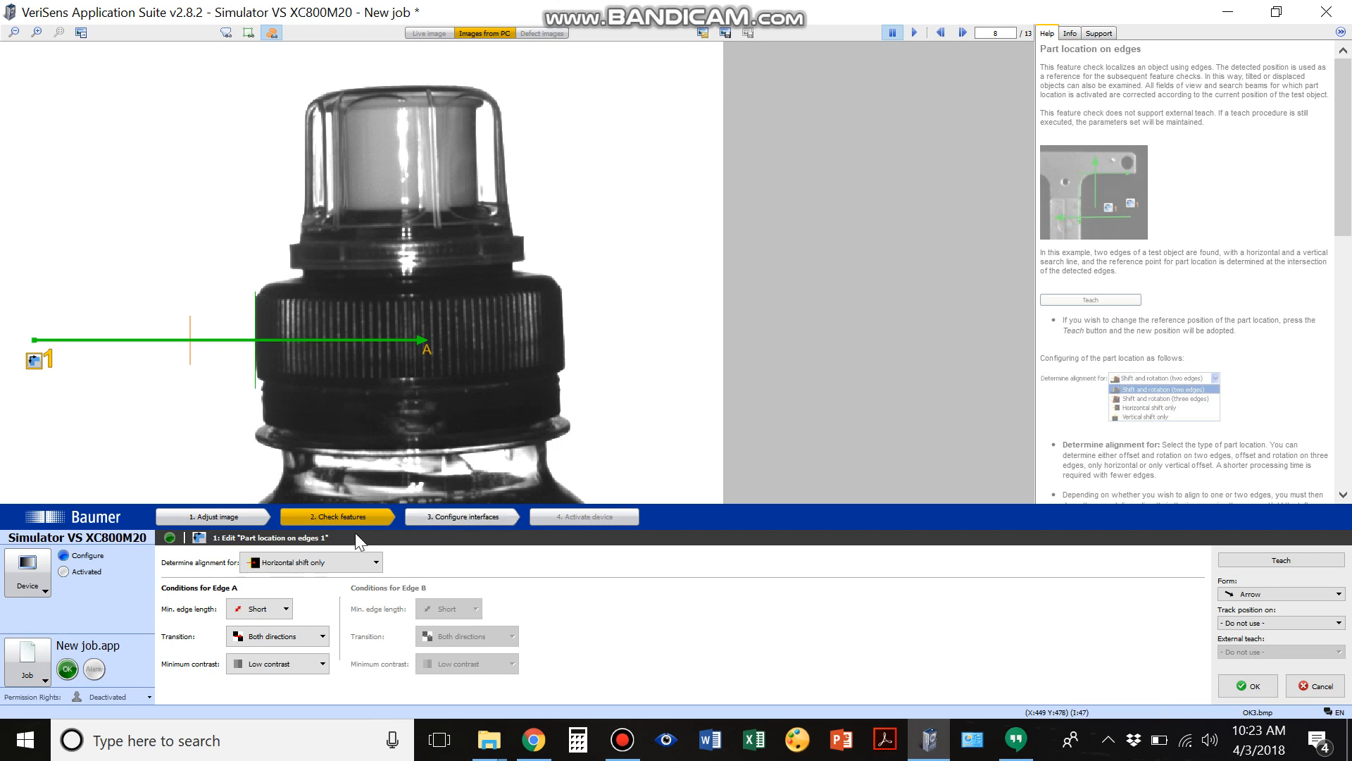
Set the alignment to Vertical shift only and move the vertical search line into the empty area beside the bottle
click(336, 561)
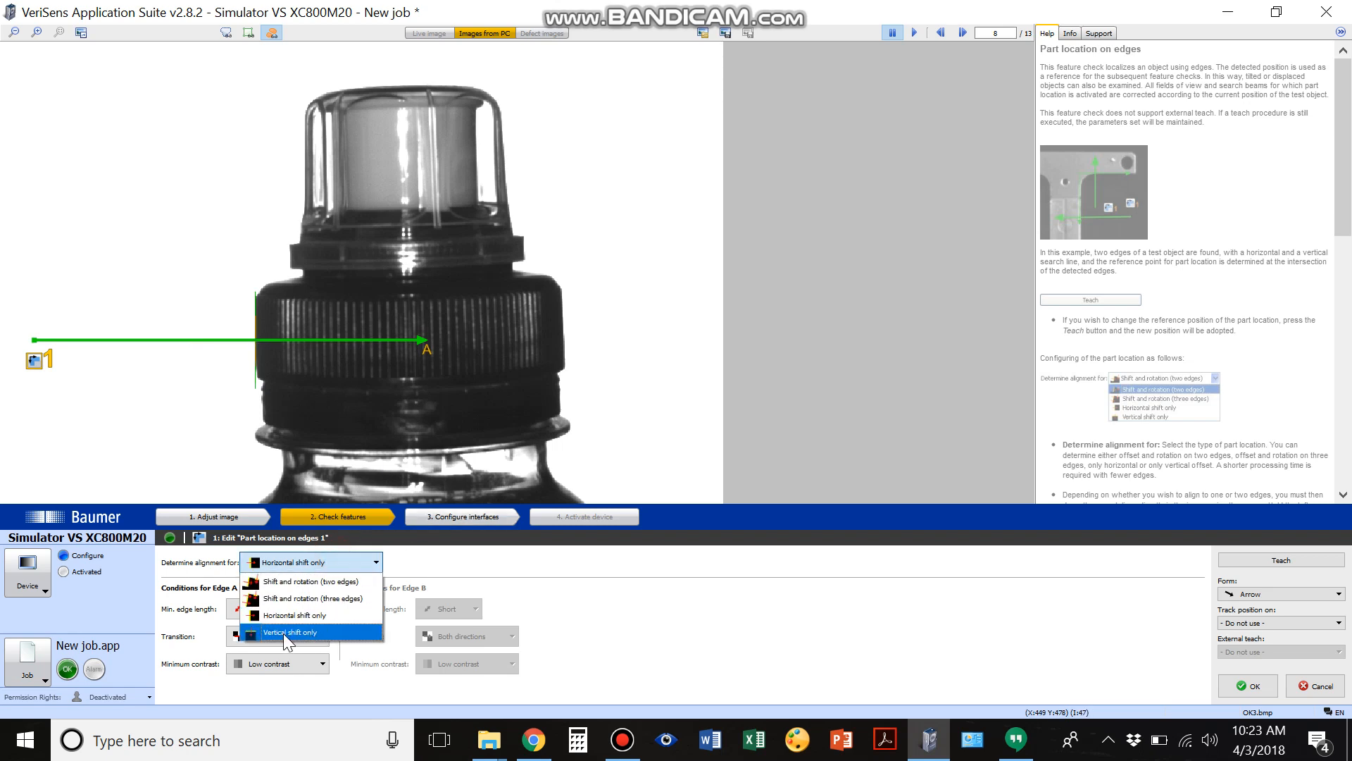
click(272, 632)
drag(228, 367, 460, 140)
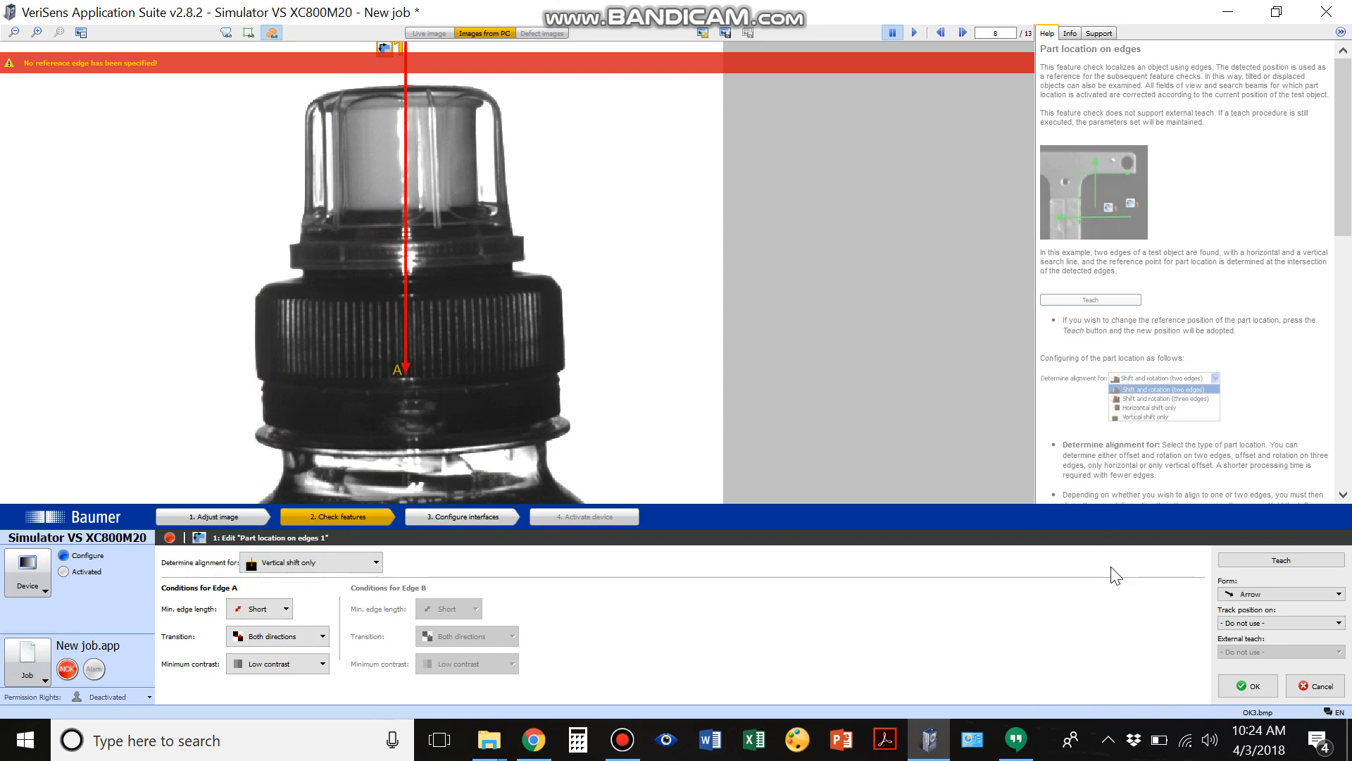
drag(402, 223, 149, 289)
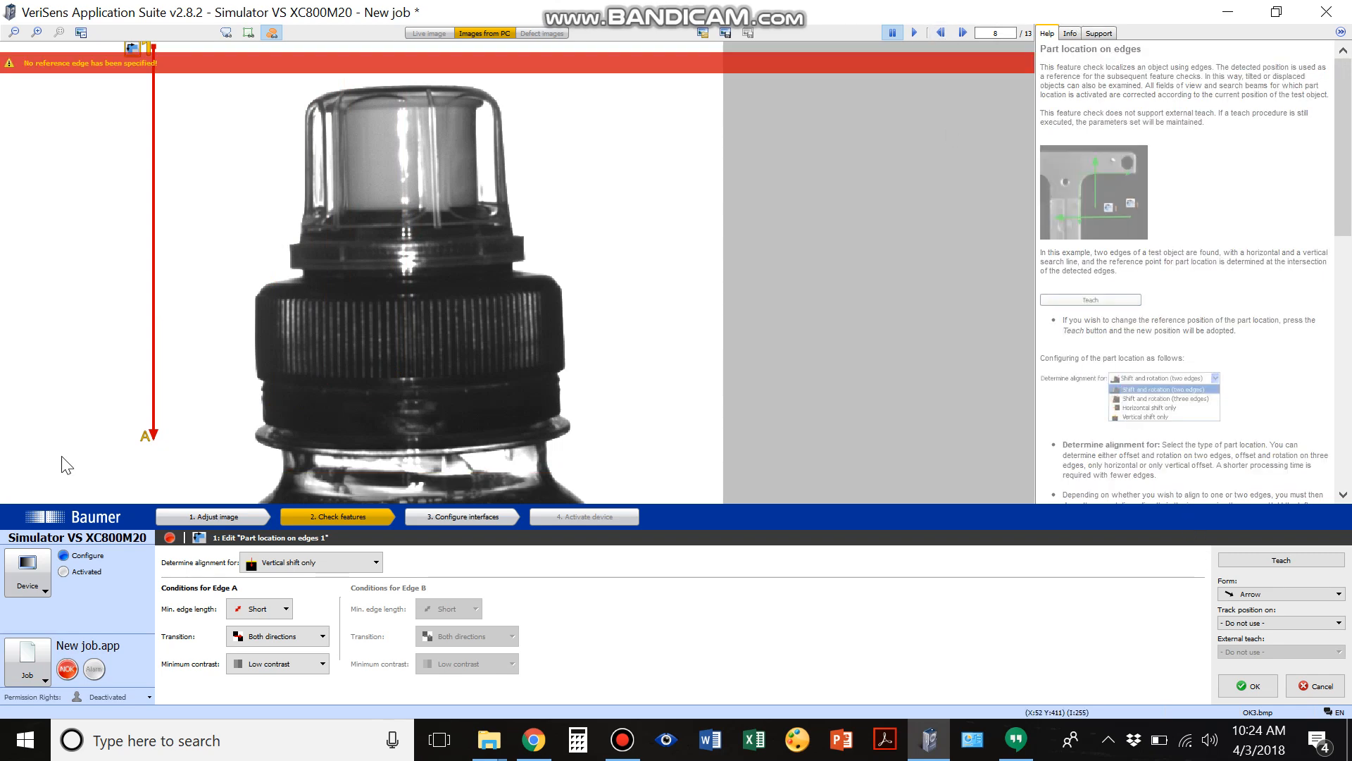
Set the alignment to Horizontal shift only, move the search line onto the middle of the ribbed cap and teach the reference position
click(286, 563)
click(289, 615)
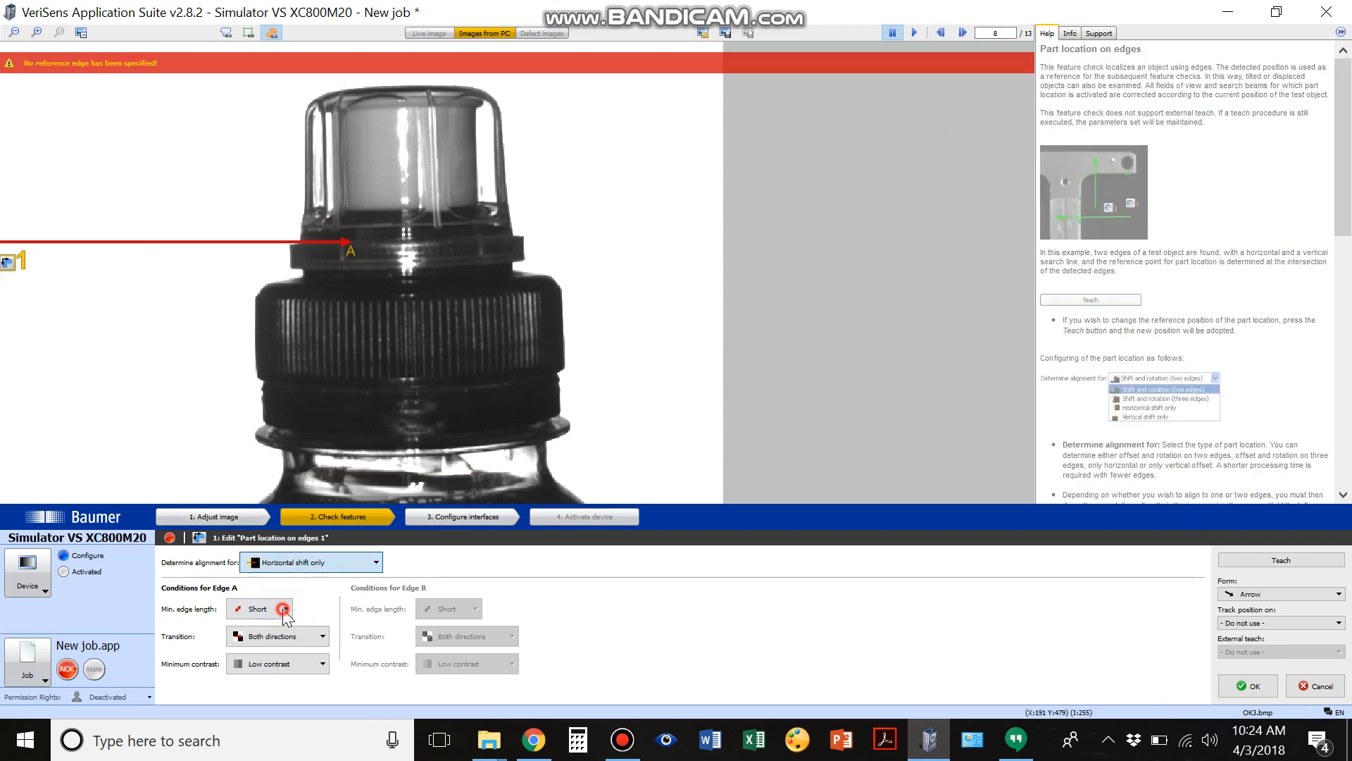
drag(242, 242, 370, 340)
click(1260, 562)
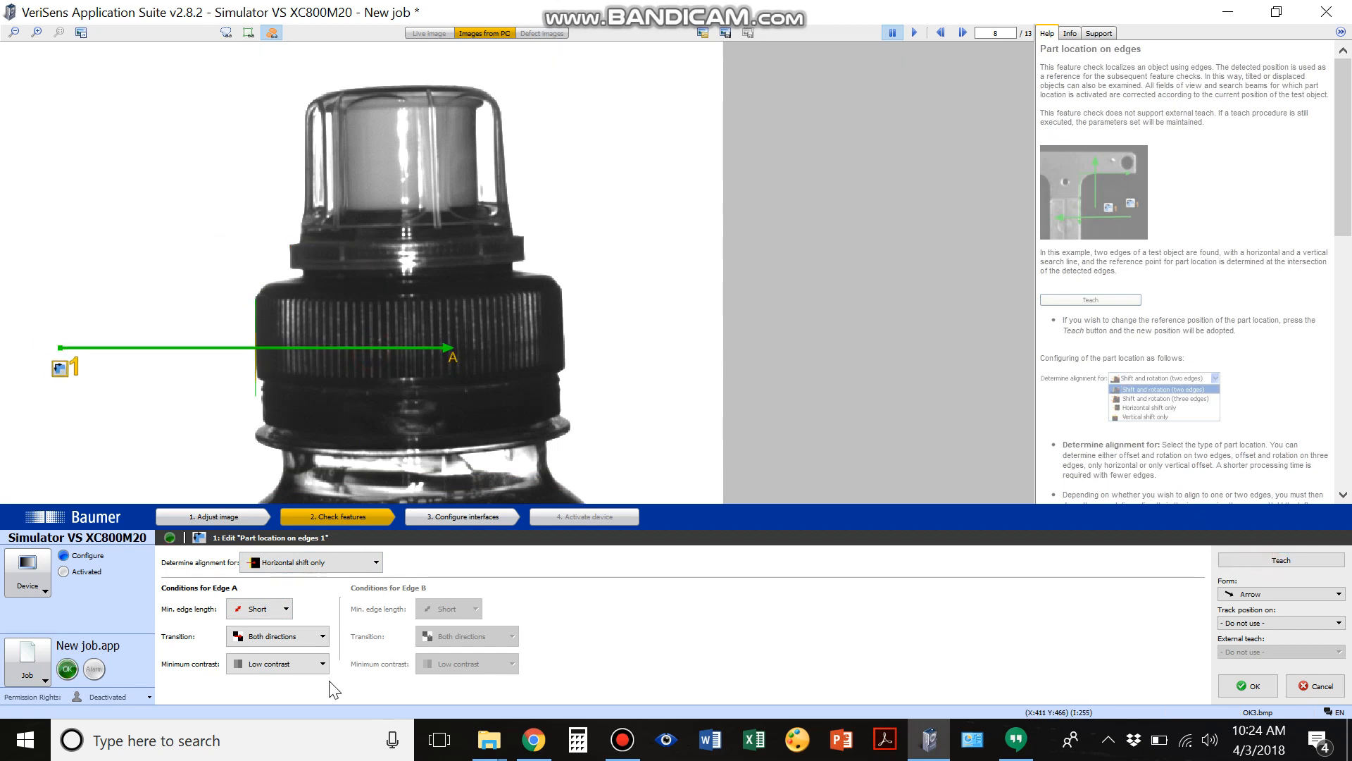
Examine the minimum edge length options for Edge A and inspect the detected edge of the ribbed cap up close
click(266, 609)
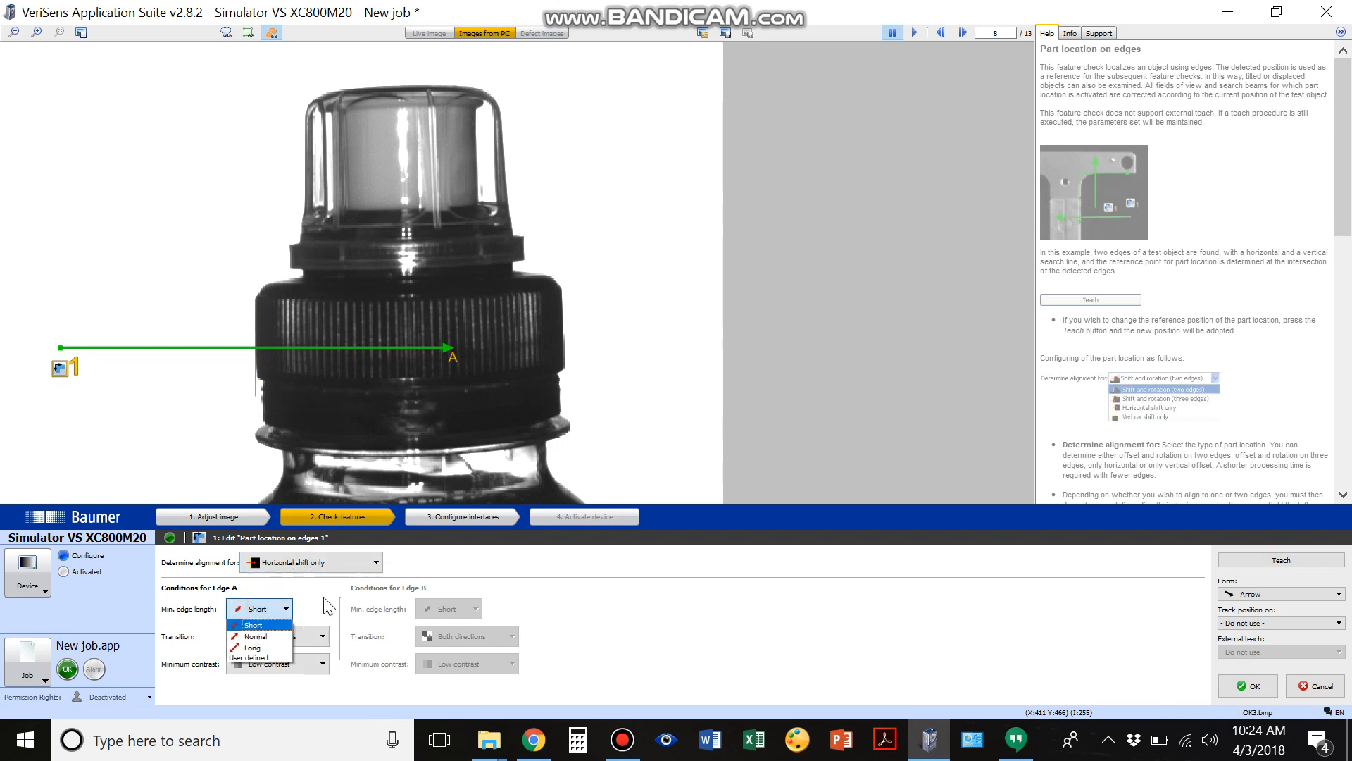
click(325, 600)
click(274, 607)
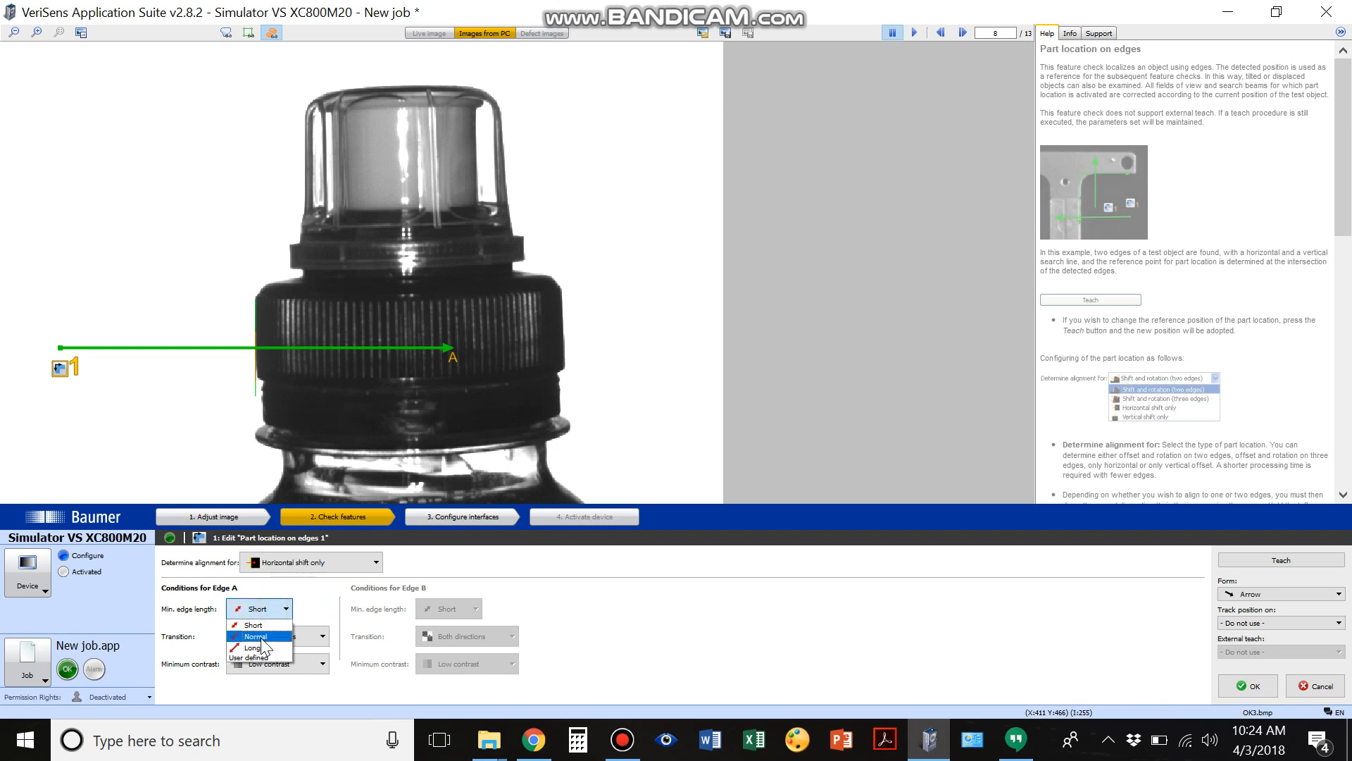
click(35, 33)
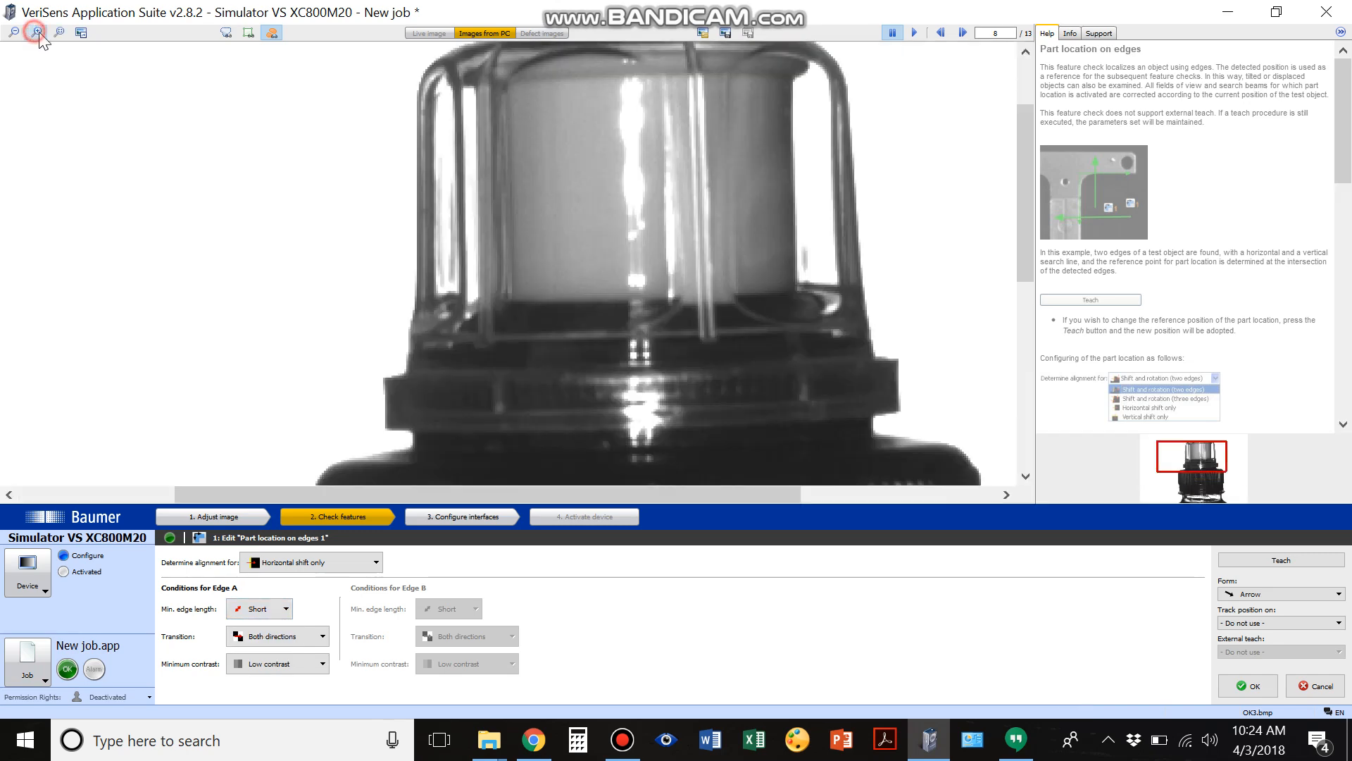
scroll(410, 206, down, 5)
scroll(408, 206, down, 3)
scroll(353, 221, up, 2)
drag(353, 220, 353, 202)
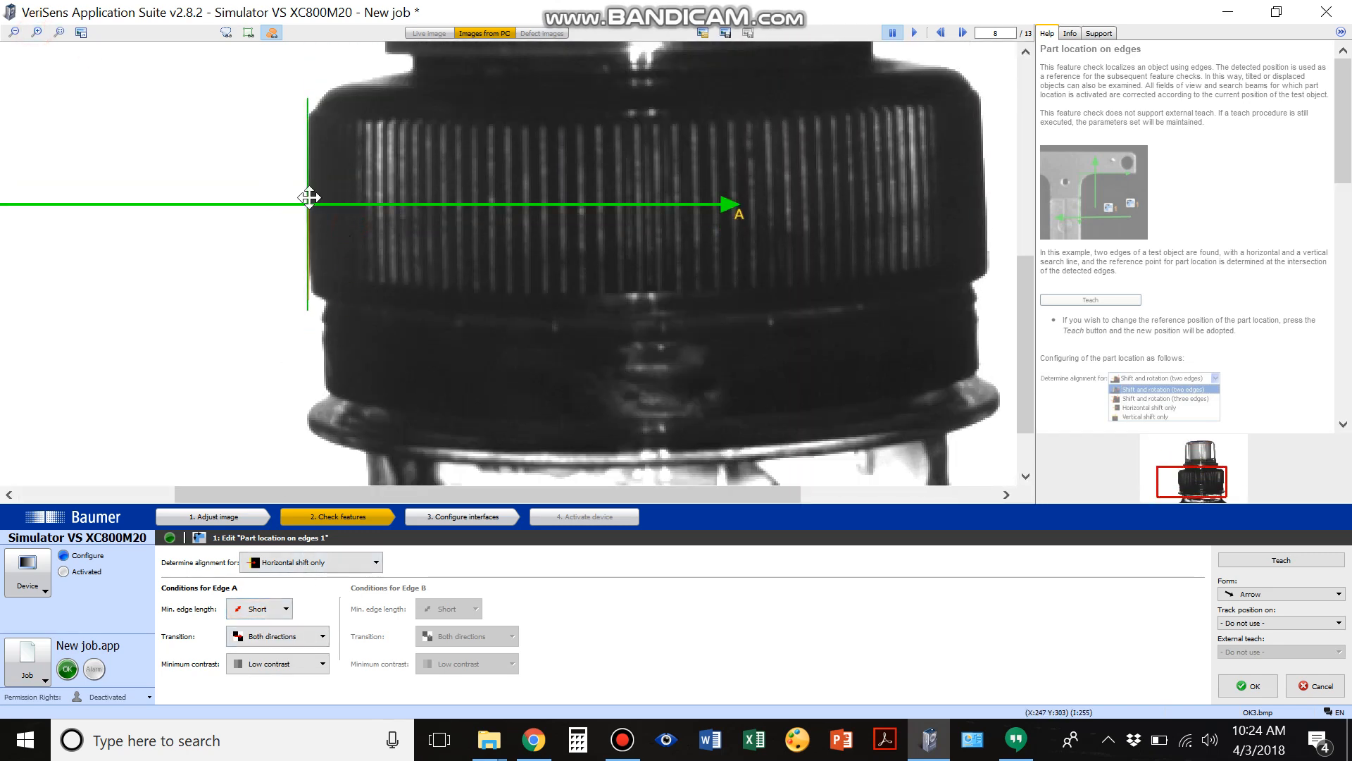
Try the Normal and Long minimum edge lengths for Edge A and nudge the search line slightly up on the ribbed cap
click(264, 608)
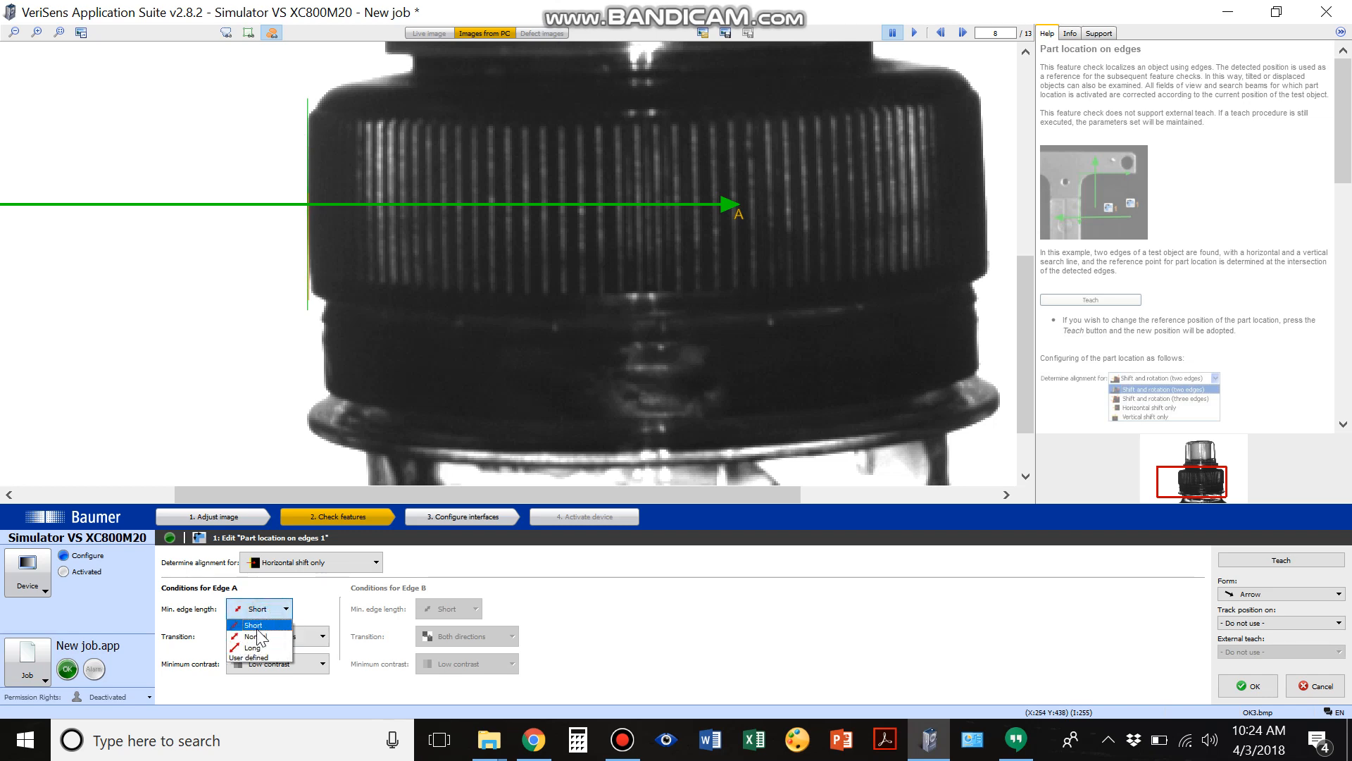
click(252, 625)
click(252, 603)
click(252, 637)
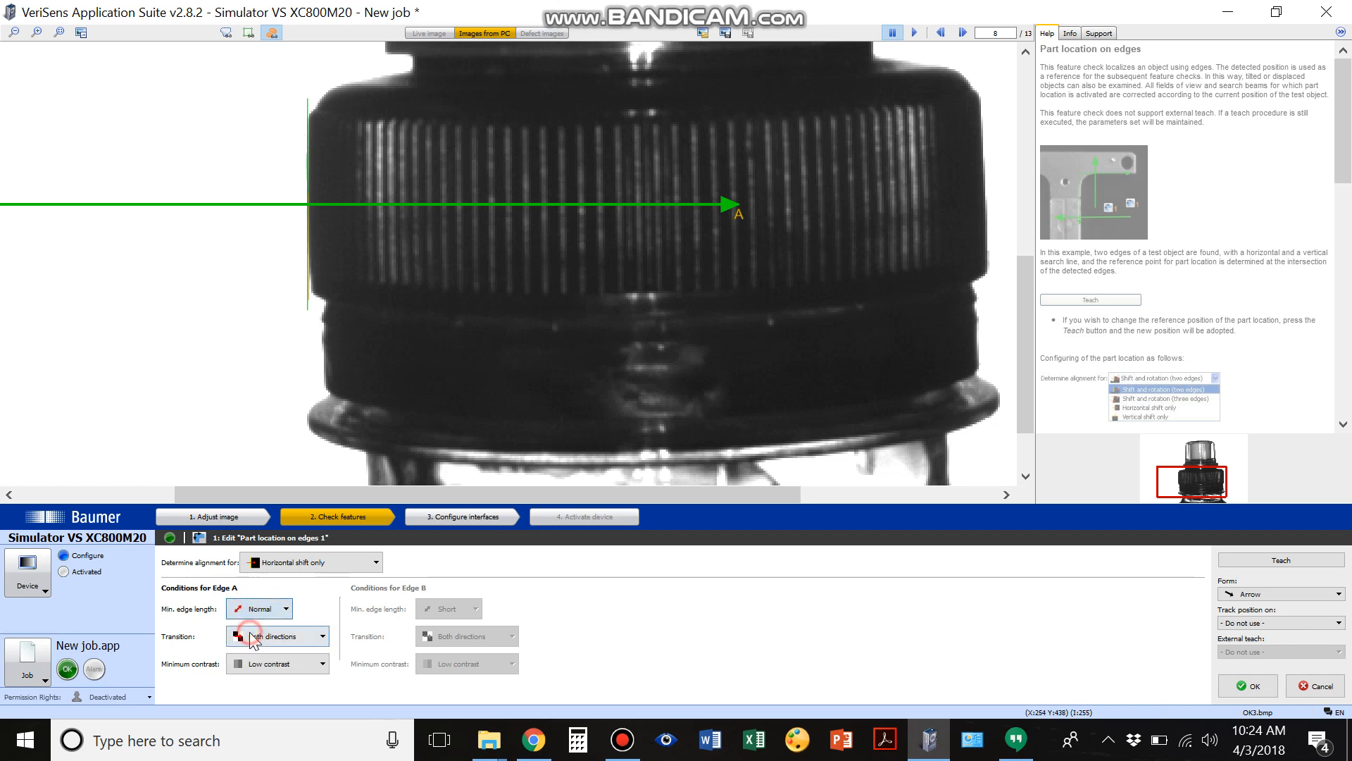
click(258, 609)
click(252, 647)
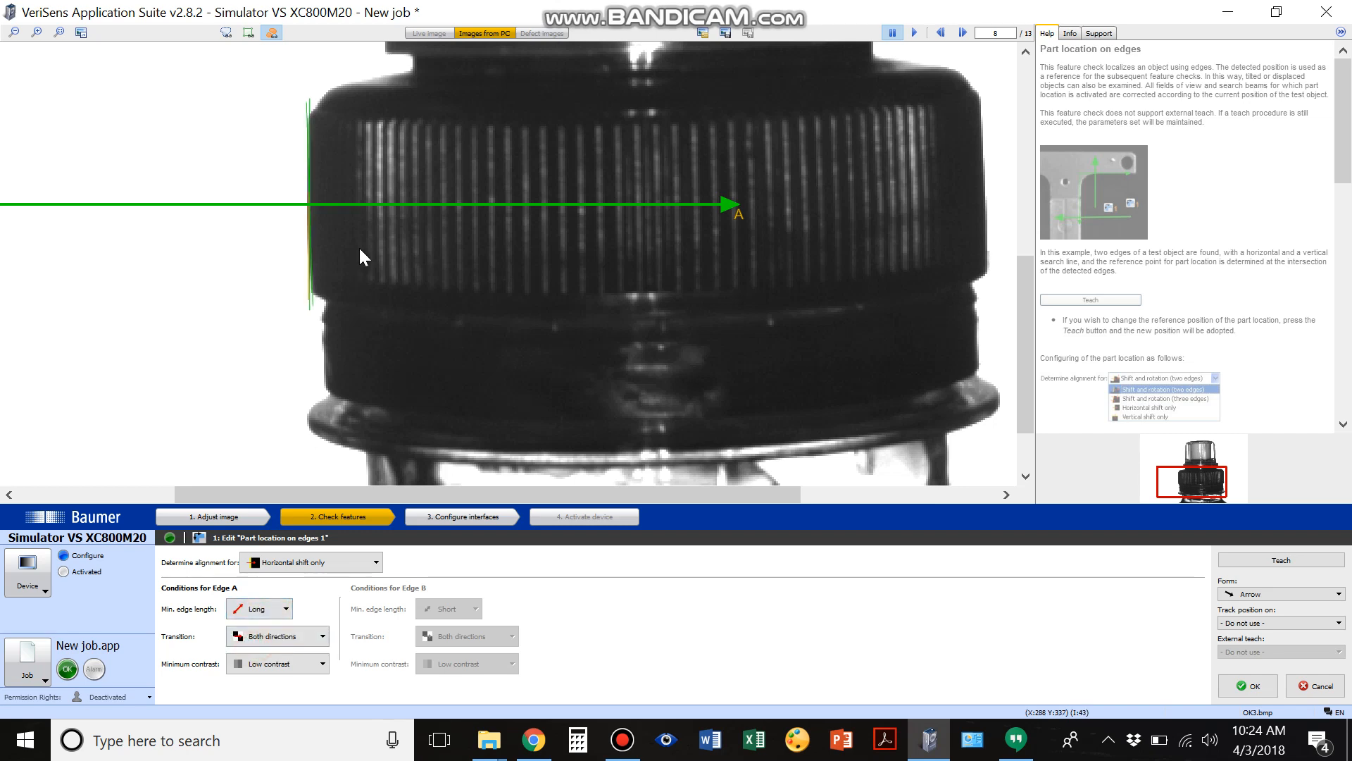
mouse_move(371, 205)
mouse_down()
mouse_move(377, 146)
mouse_move(371, 205)
mouse_up()
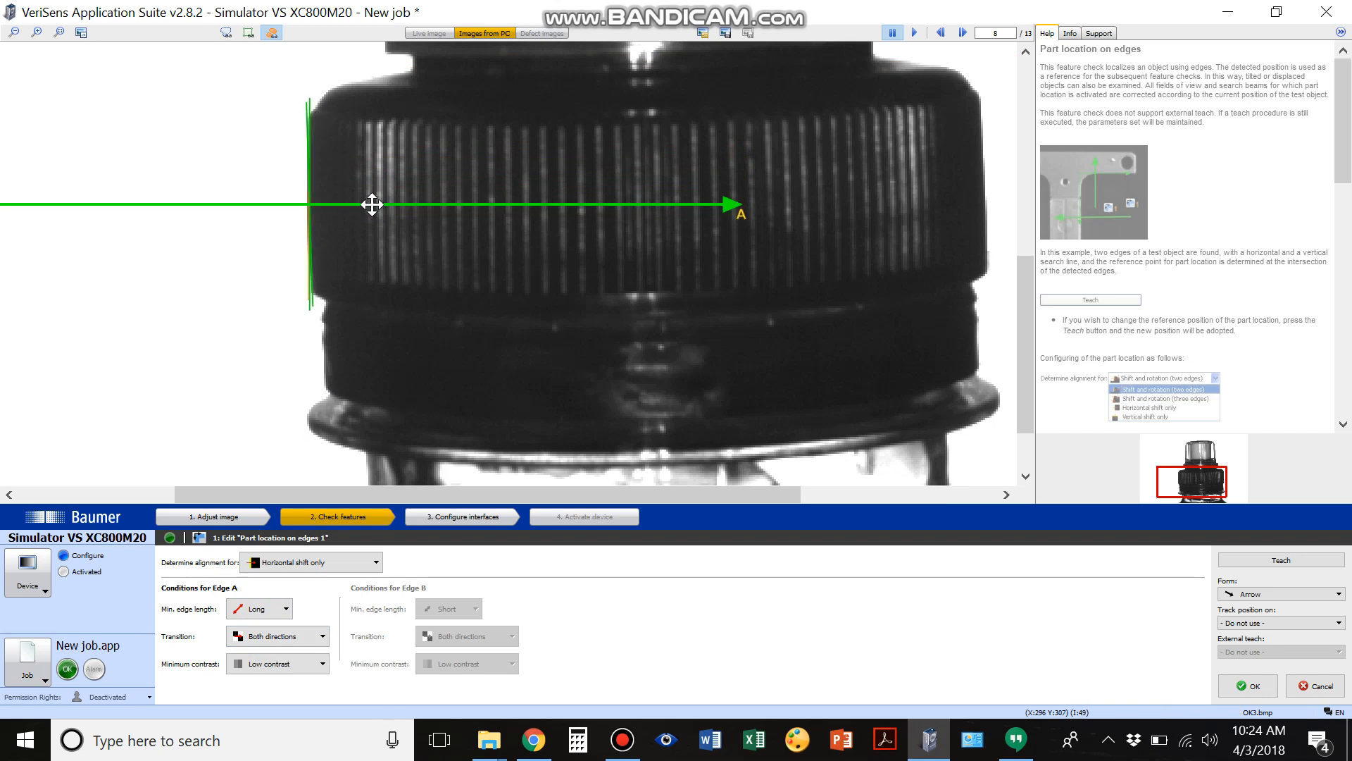
drag(368, 205, 366, 195)
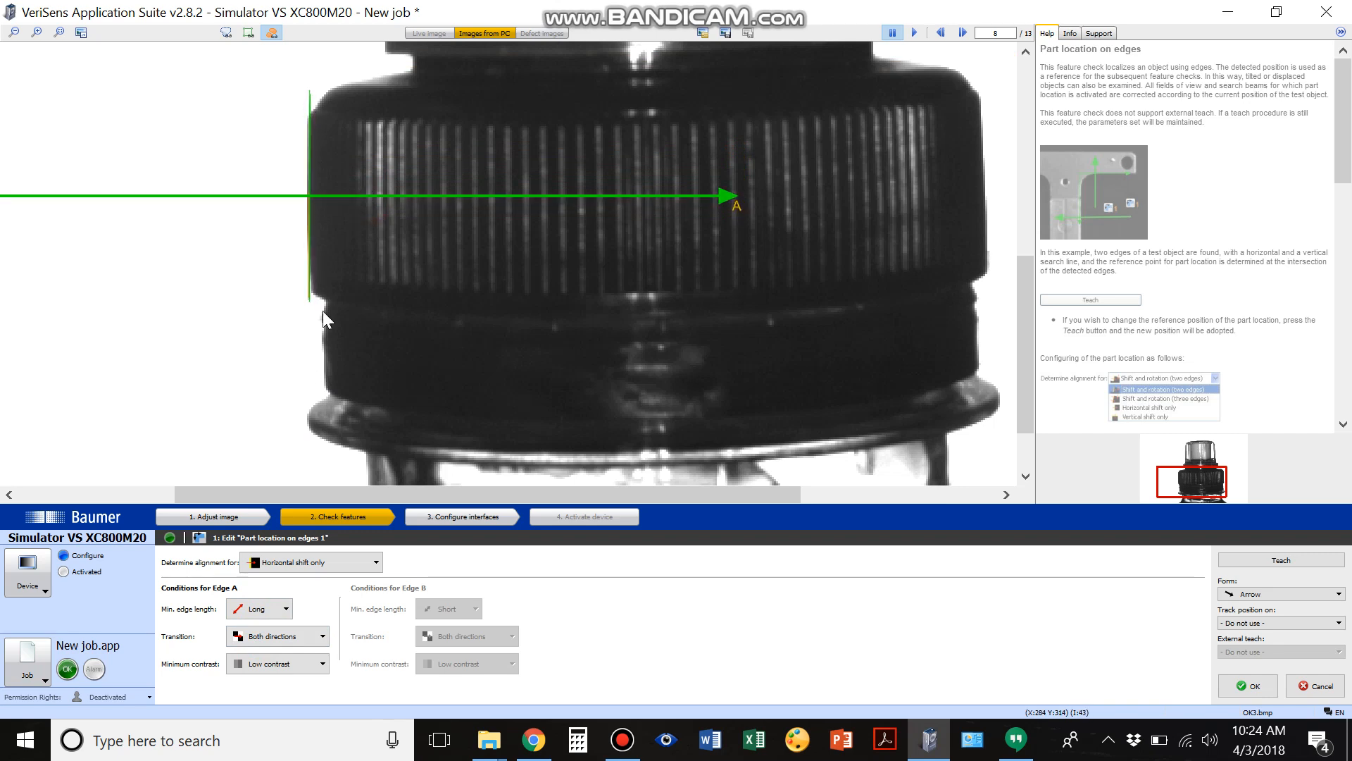
Set Edge A's minimum edge length to Short and move the search line up to the upper end of the cap's ribs
click(262, 610)
click(253, 624)
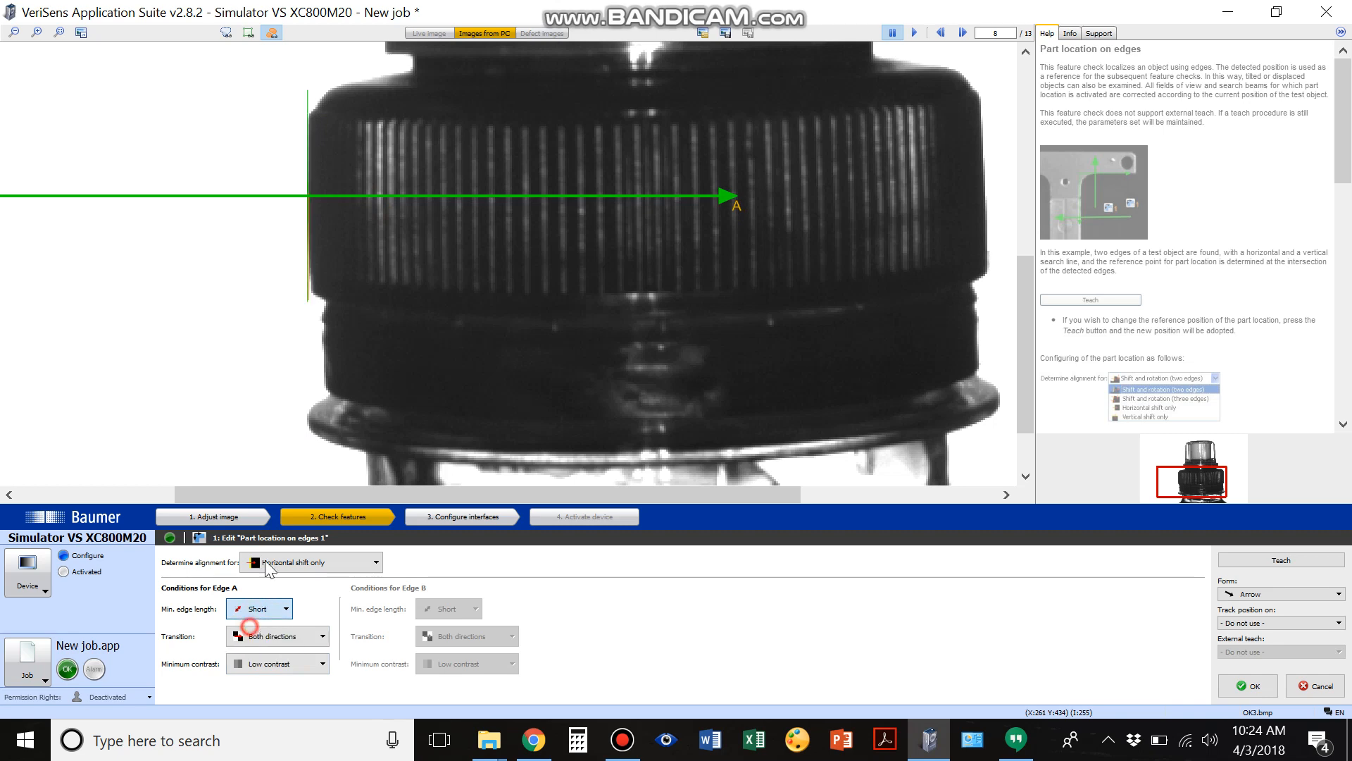
drag(374, 199, 377, 135)
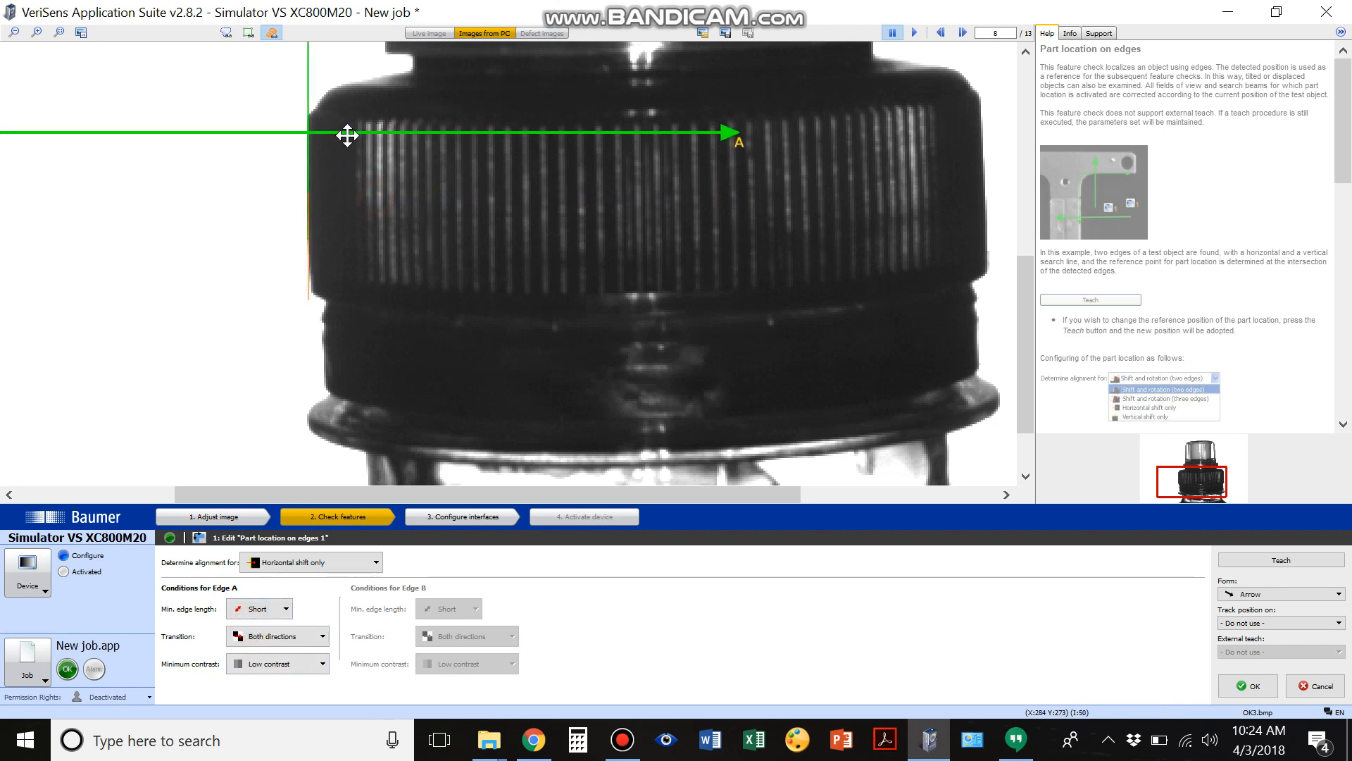
Set Edge A's minimum edge length to Long and move the search line down to the middle of the ribbed cap
click(254, 609)
click(250, 659)
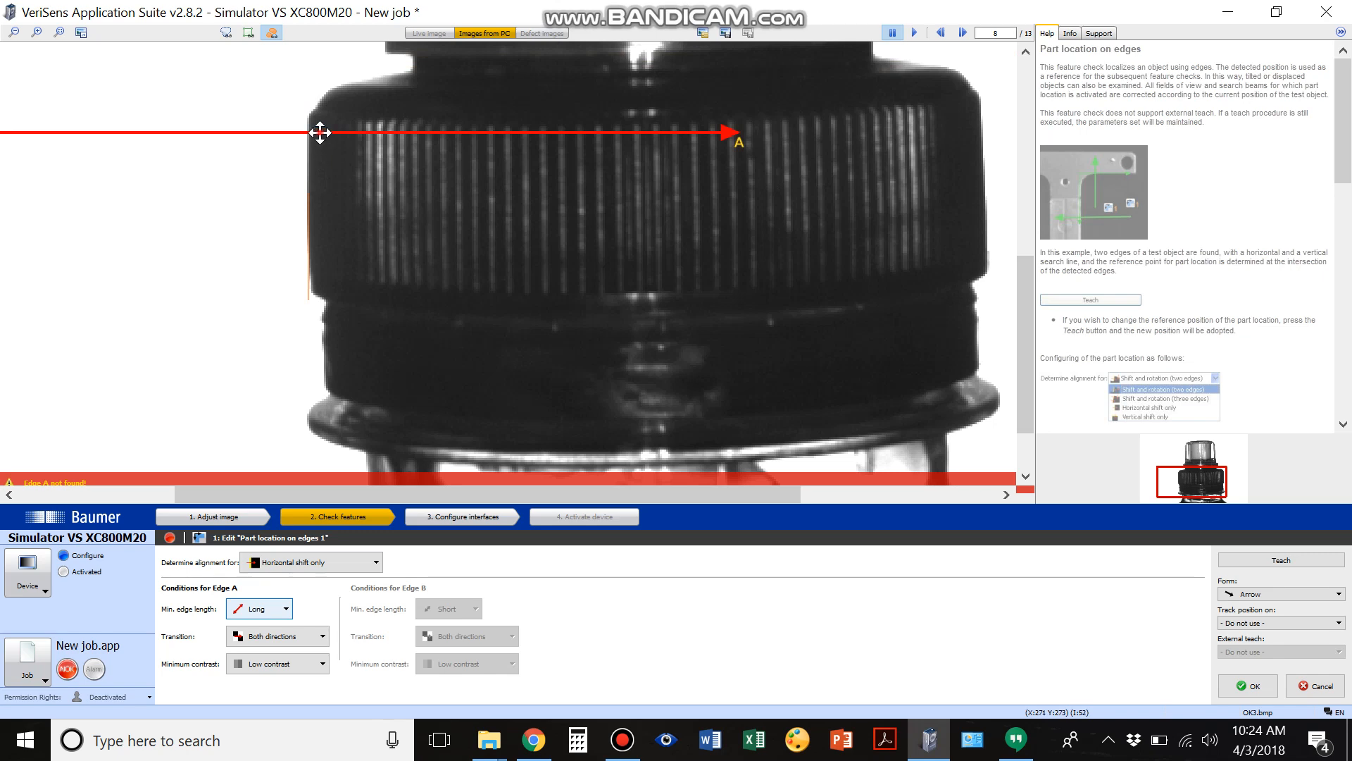
drag(317, 132, 319, 195)
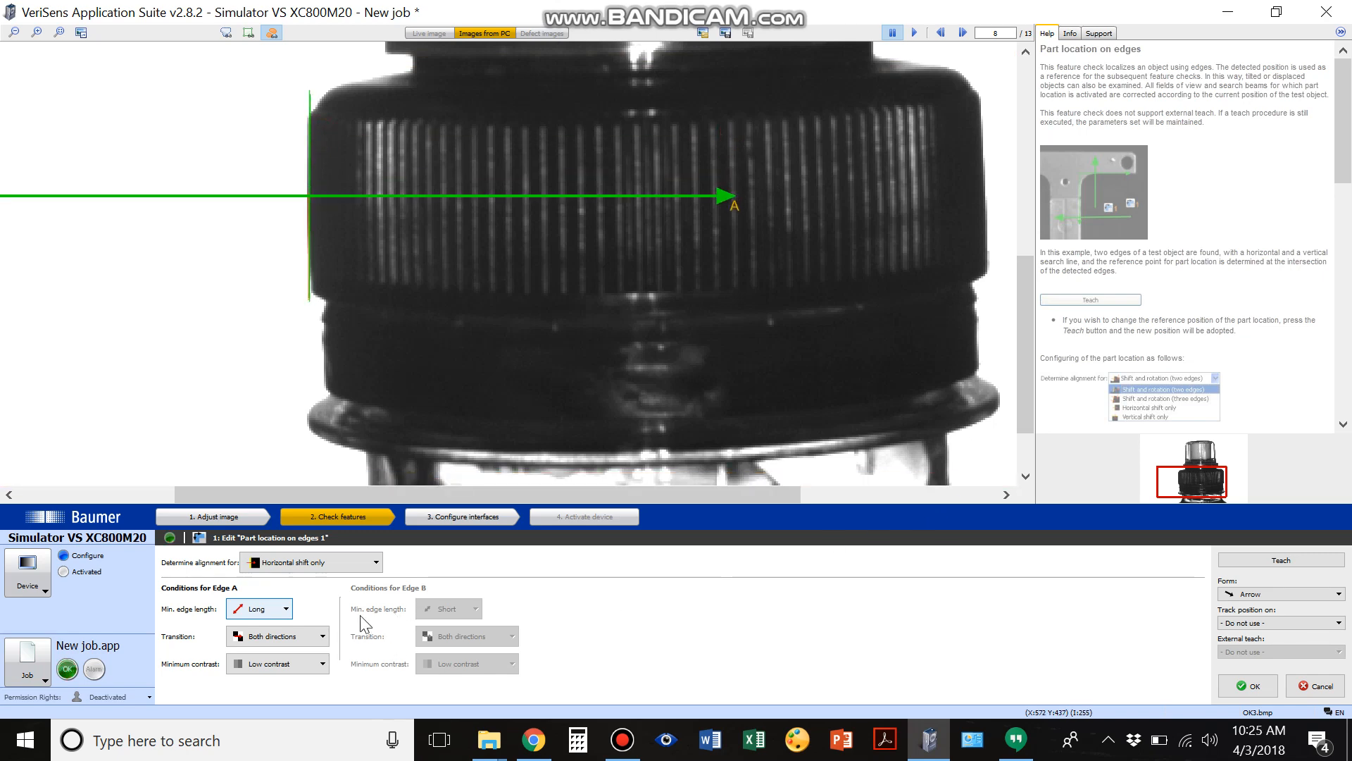
View the transition options for Edge A and shift the search line slightly to the right across the ribbed cap
click(282, 636)
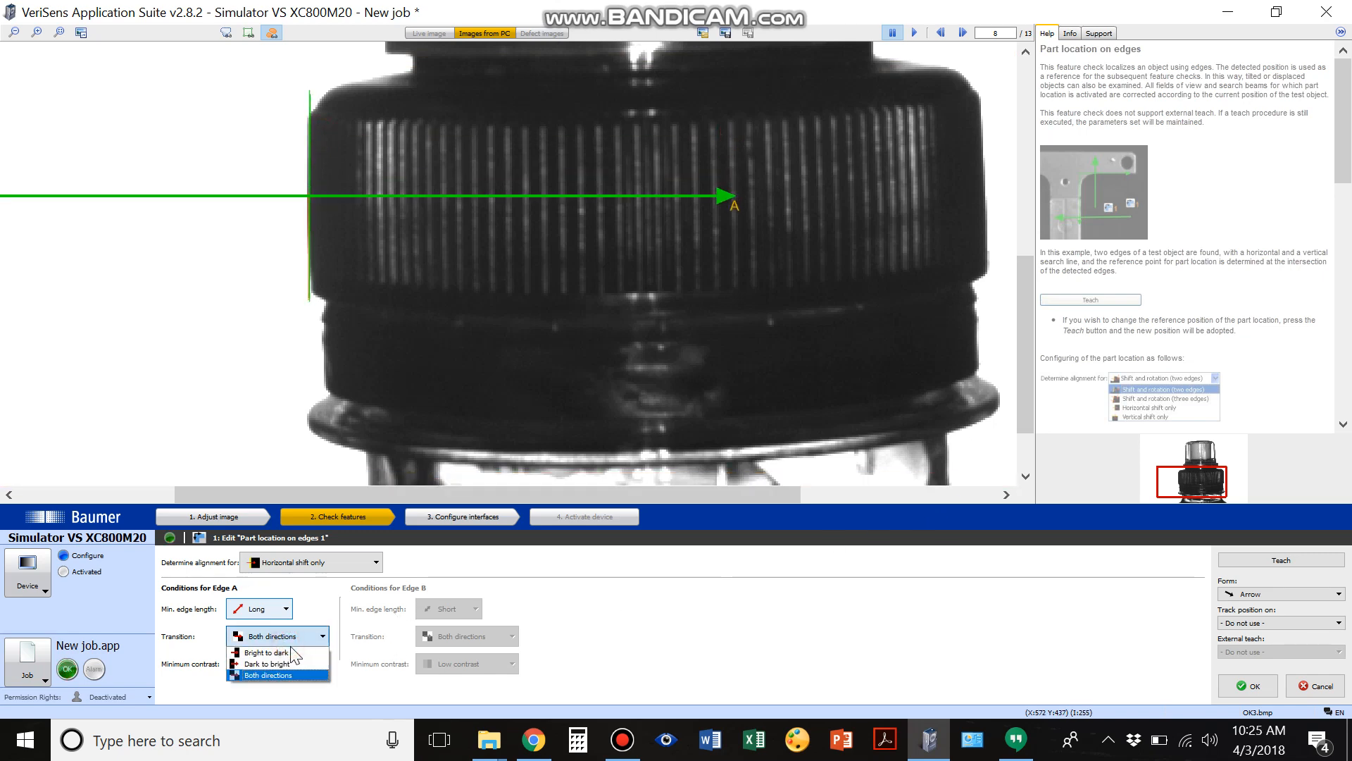
click(435, 196)
drag(431, 195, 489, 197)
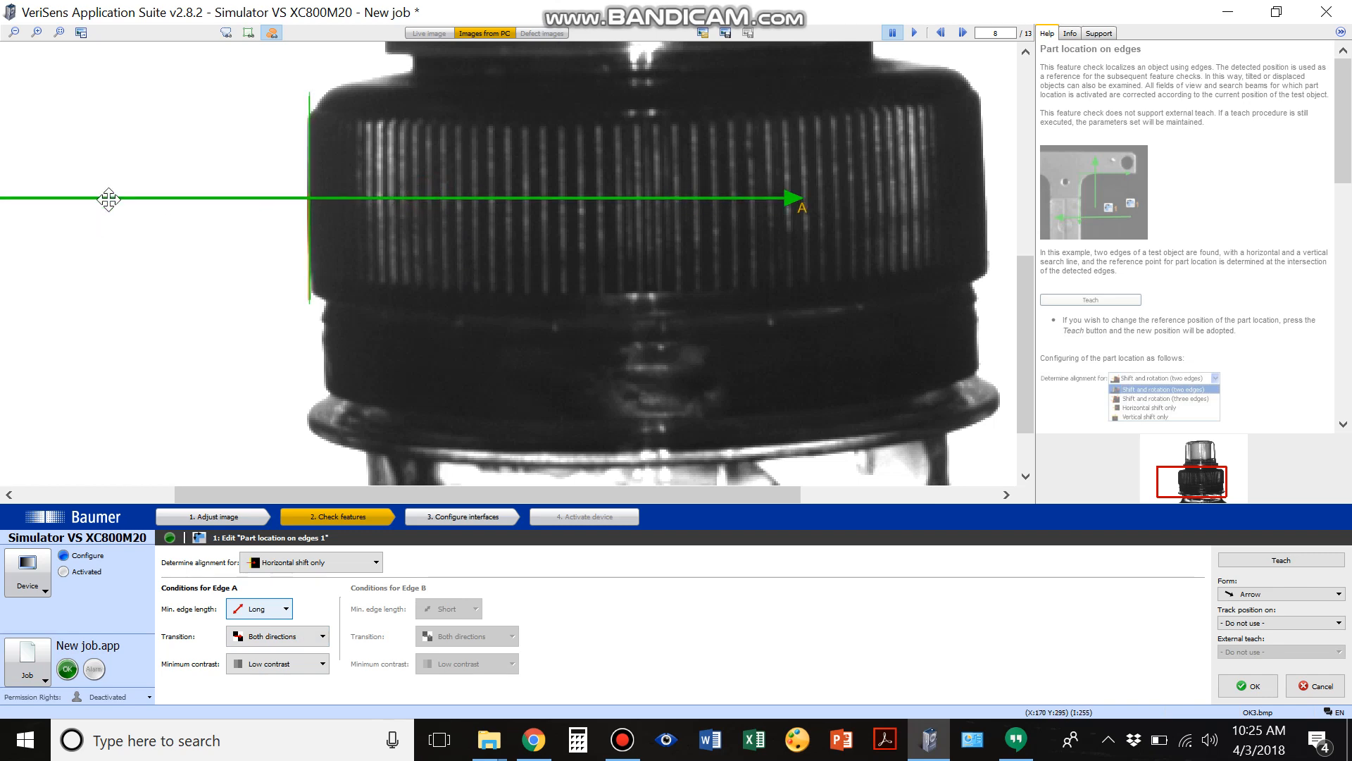
Set Edge A's transition to Bright to dark and its minimum contrast to High contrast, and accept the feature check
click(285, 637)
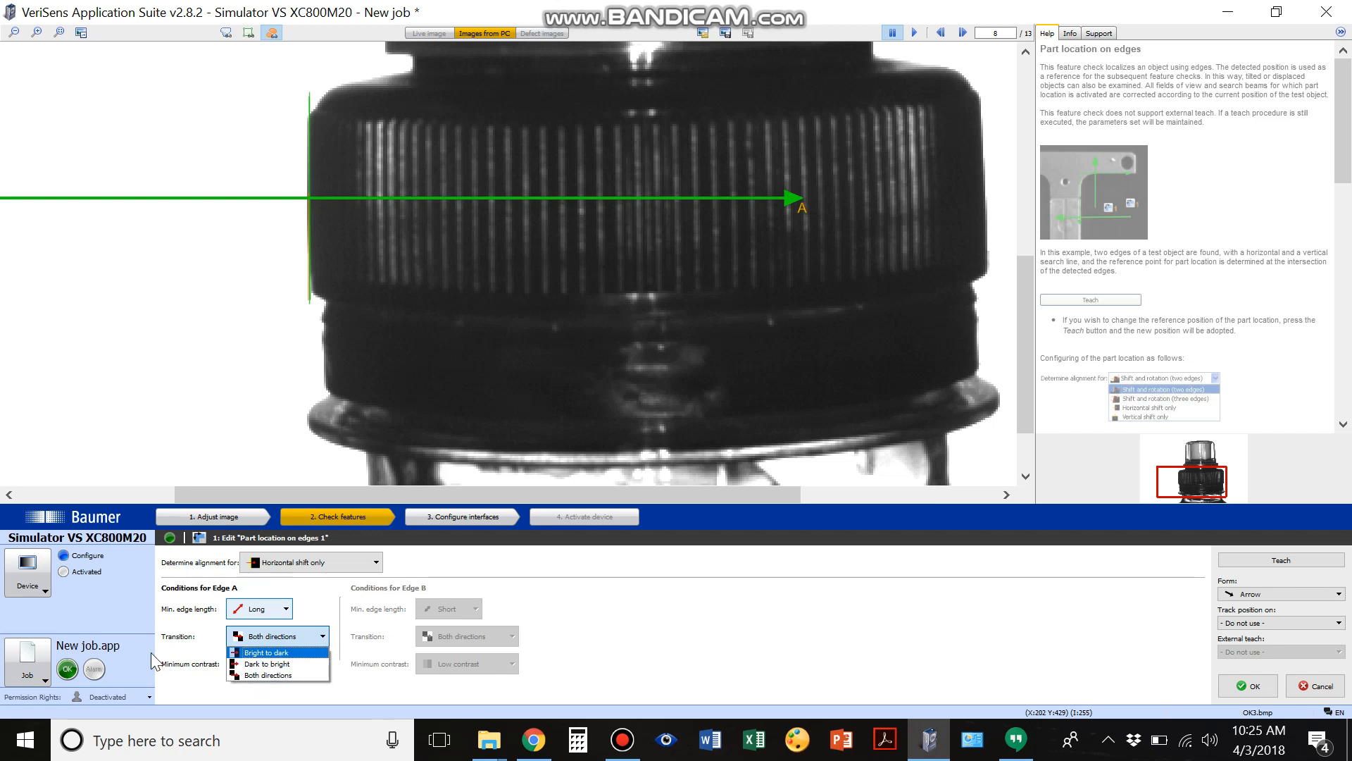
click(272, 652)
click(270, 662)
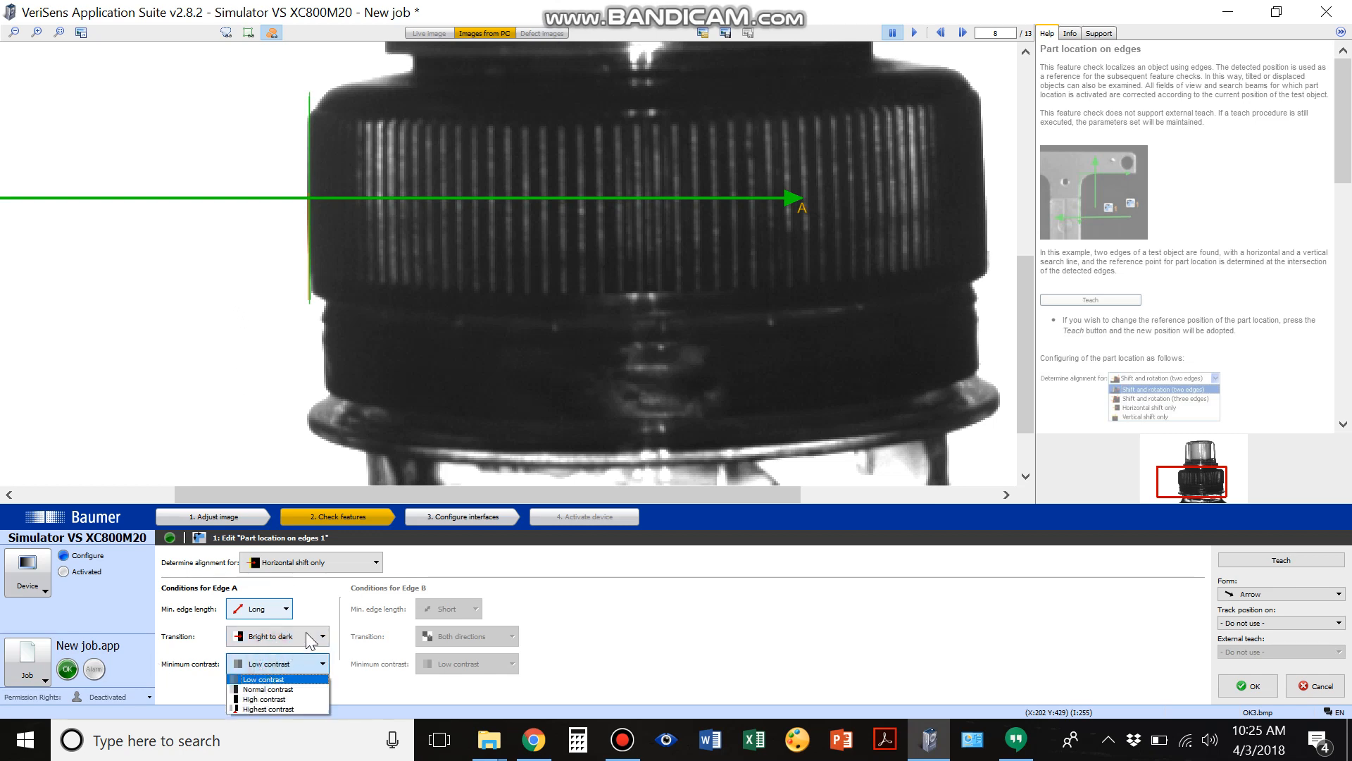
click(263, 698)
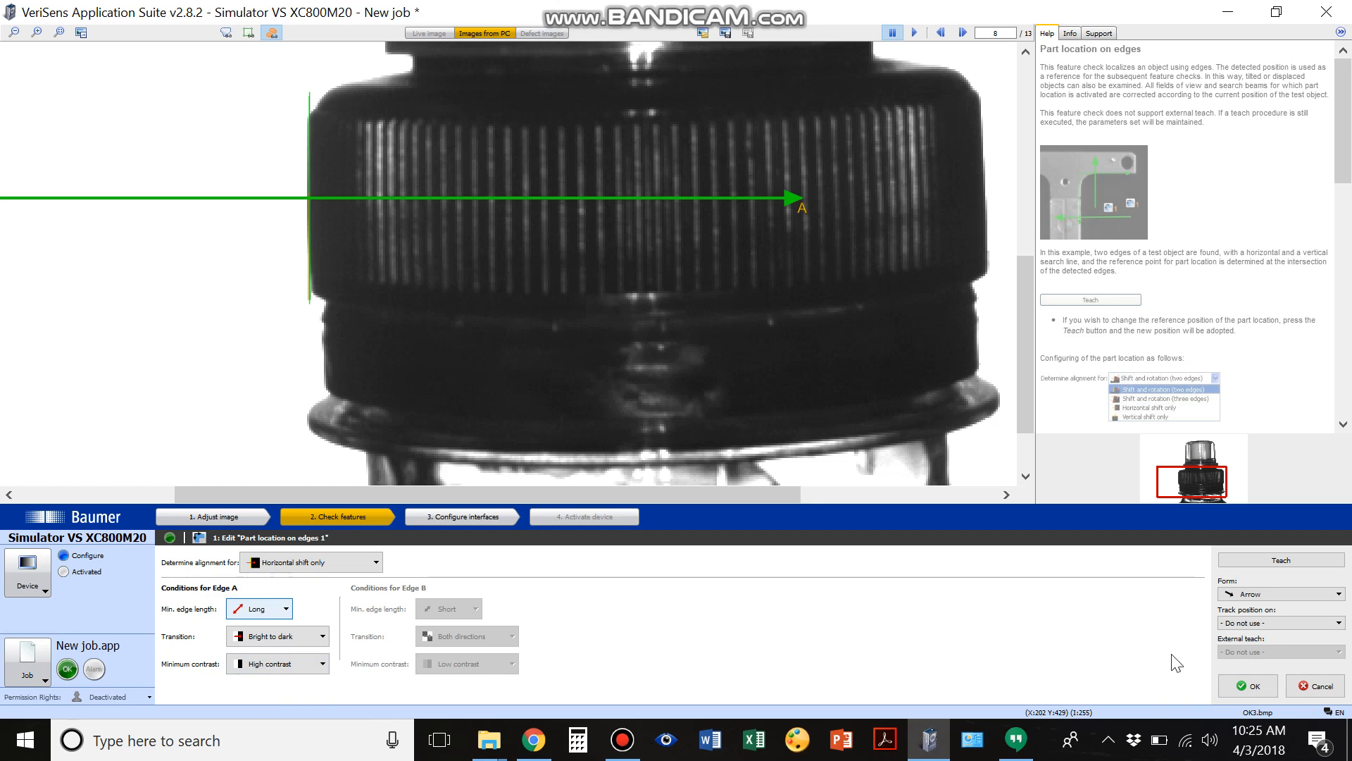
click(1249, 694)
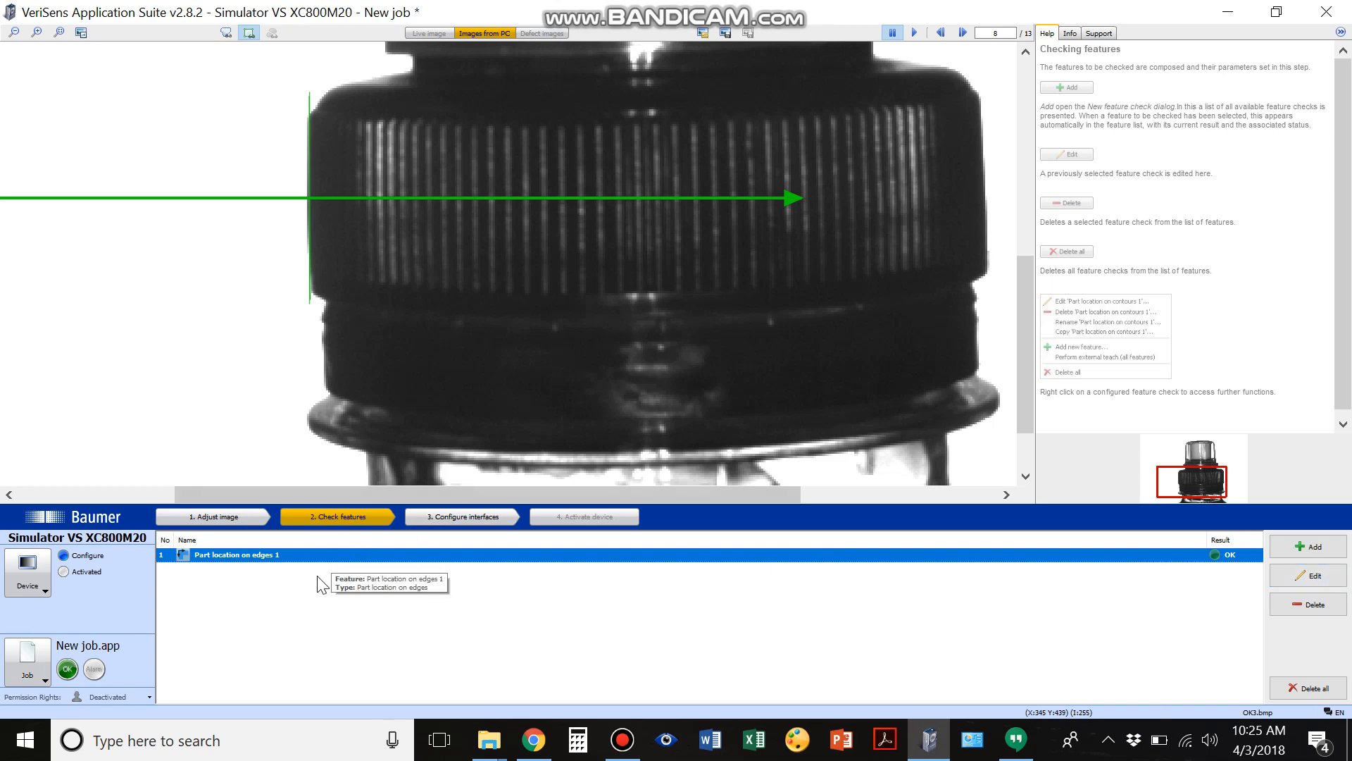
click(17, 34)
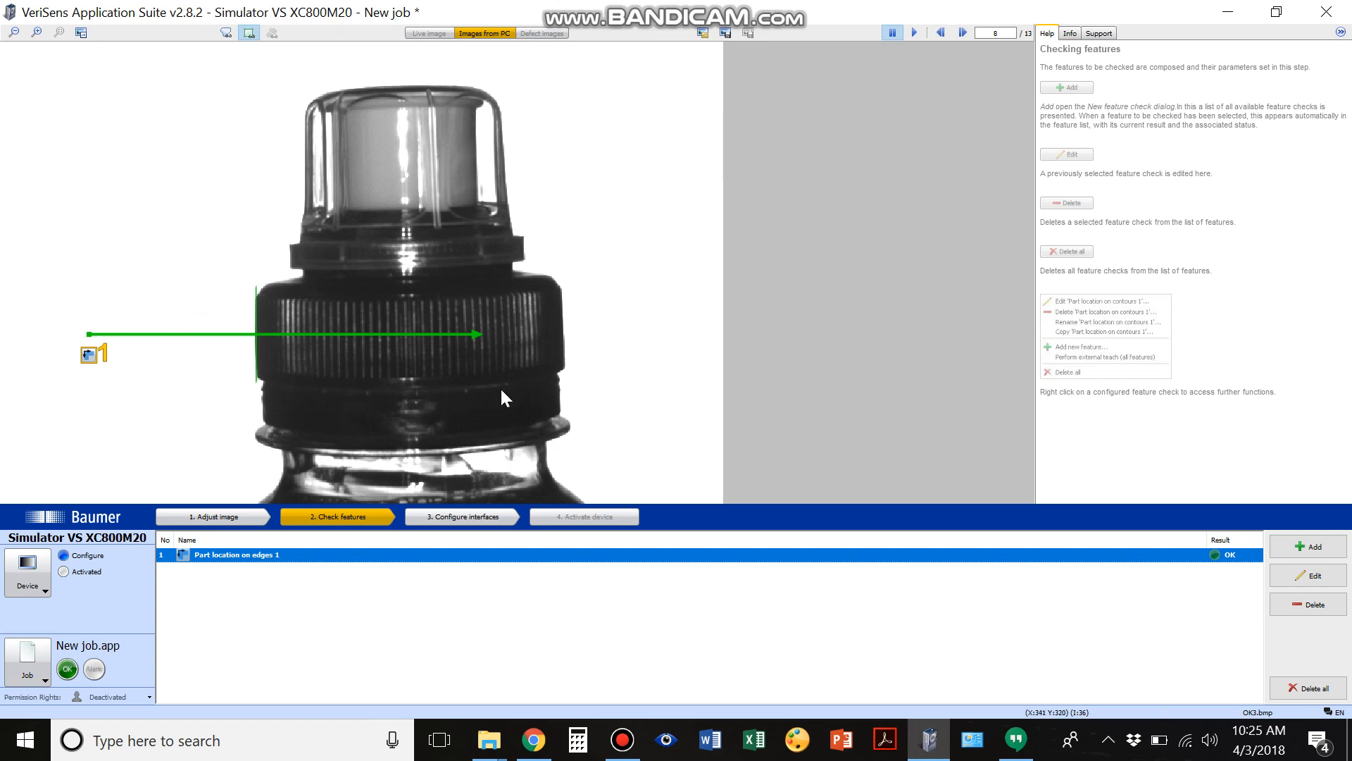
click(622, 739)
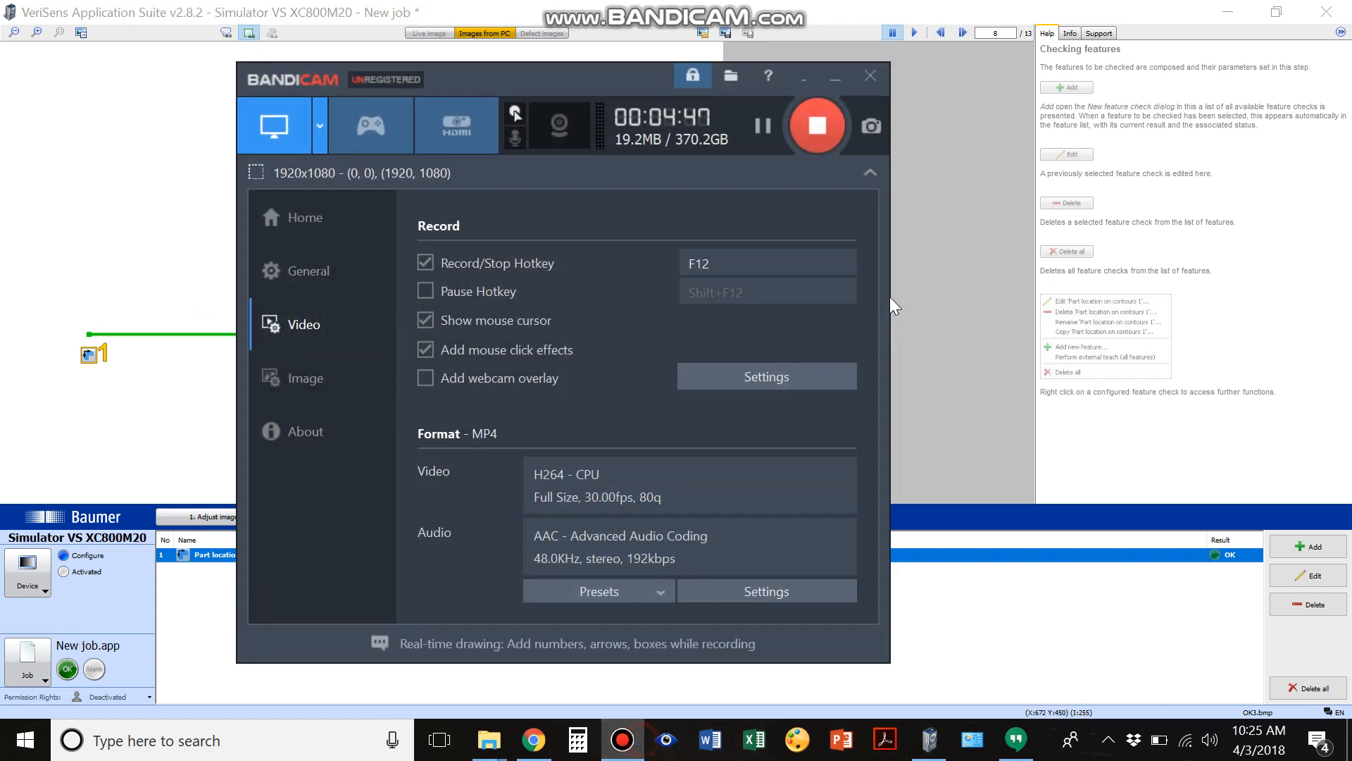